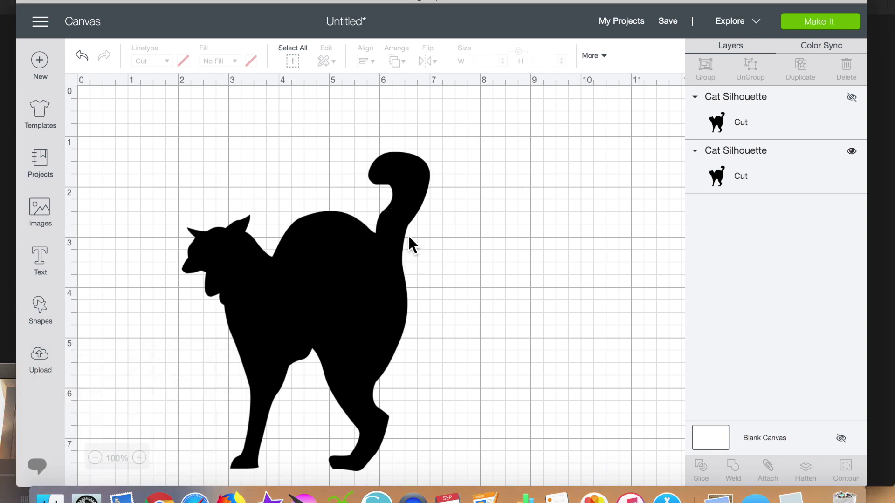
Move the cat up and right, unlock proportions, and stretch it to about 6.58 × 7.76 inches.
{"action": "left_click_drag", "start_coordinate": [326, 264], "coordinate": [402, 218]}
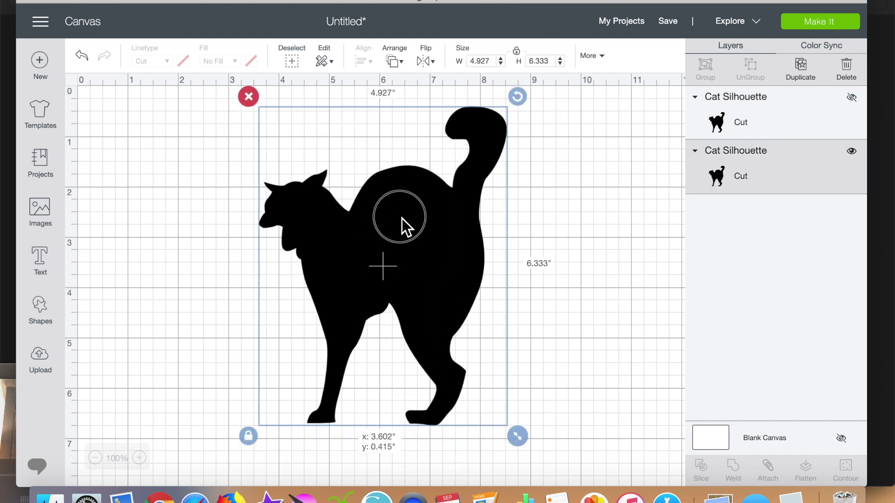
{"action": "left_click", "coordinate": [246, 437]}
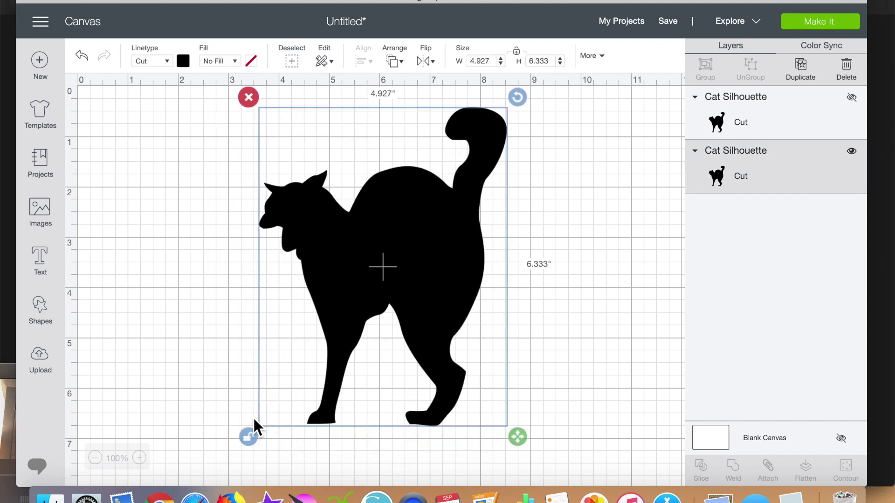
{"action": "mouse_move", "coordinate": [523, 436]}
{"action": "left_mouse_down"}
{"action": "mouse_move", "coordinate": [564, 450]}
{"action": "mouse_move", "coordinate": [568, 462]}
{"action": "left_mouse_up"}
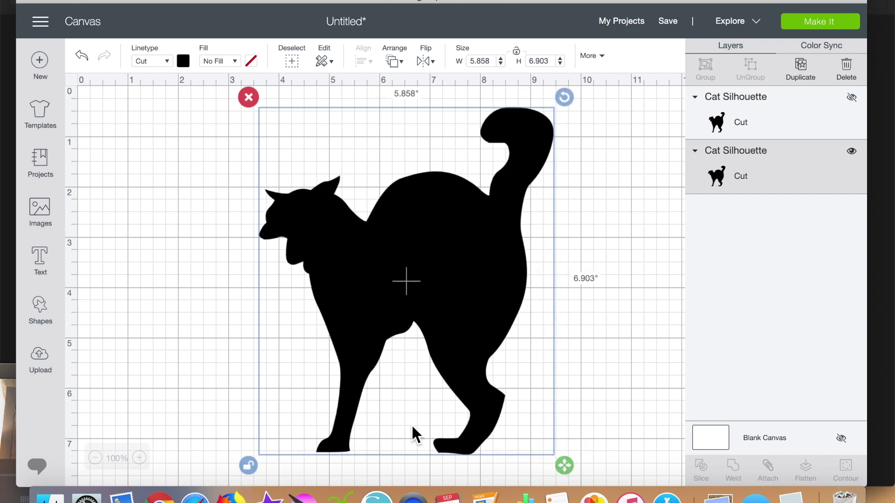
{"action": "scroll", "coordinate": [412, 434], "scroll_direction": "down", "scroll_amount": 3}
{"action": "left_click_drag", "start_coordinate": [565, 423], "coordinate": [603, 469]}
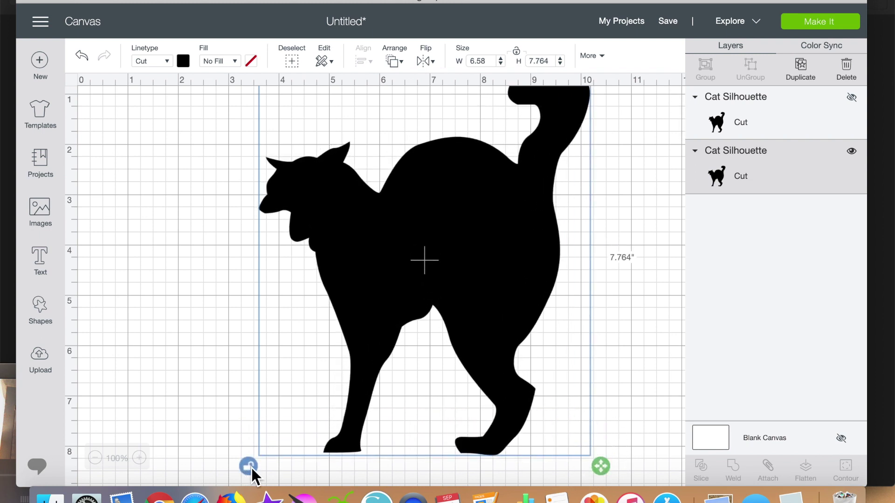
Duplicate the cat, move the copy down-left, hide the top copy, and shift the visible cat left.
{"action": "left_click", "coordinate": [804, 70]}
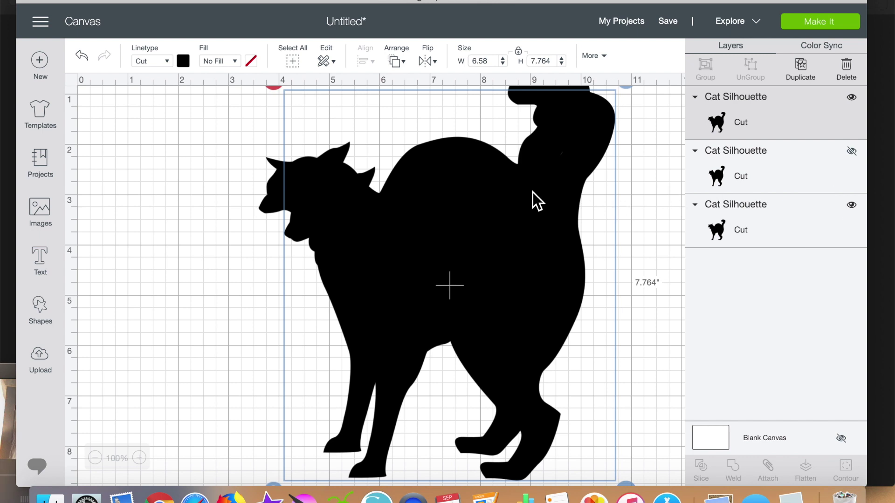
{"action": "left_click_drag", "start_coordinate": [532, 194], "coordinate": [416, 249]}
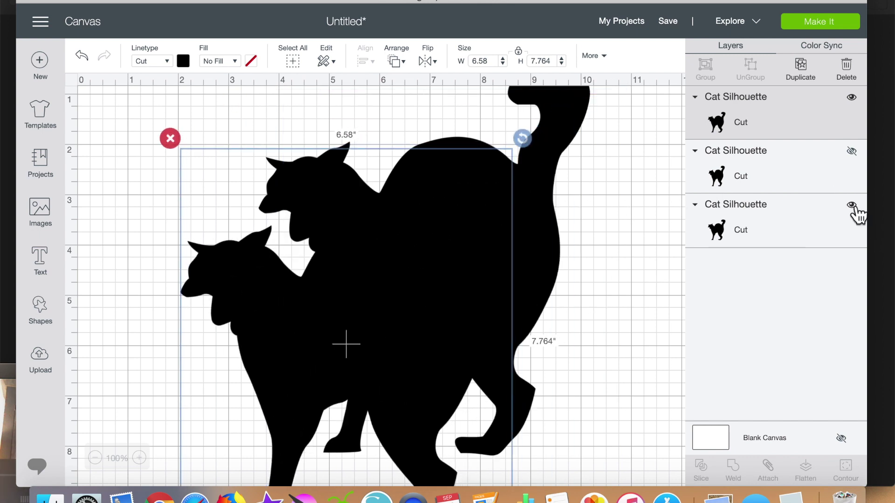
{"action": "left_click", "coordinate": [853, 99]}
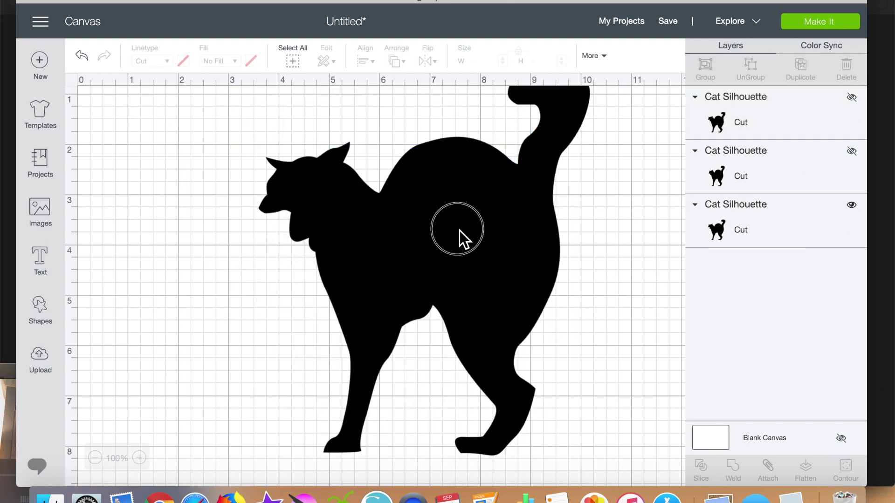
{"action": "left_click_drag", "start_coordinate": [460, 234], "coordinate": [424, 236]}
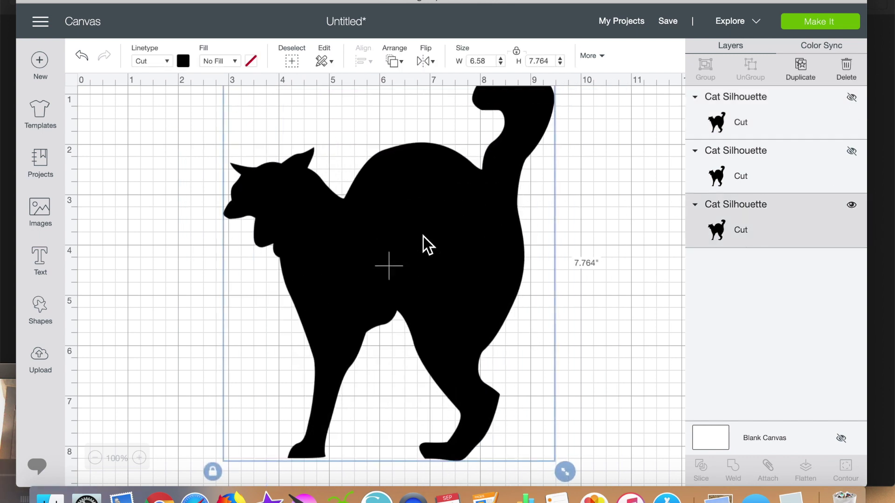
{"action": "left_click", "coordinate": [42, 260]}
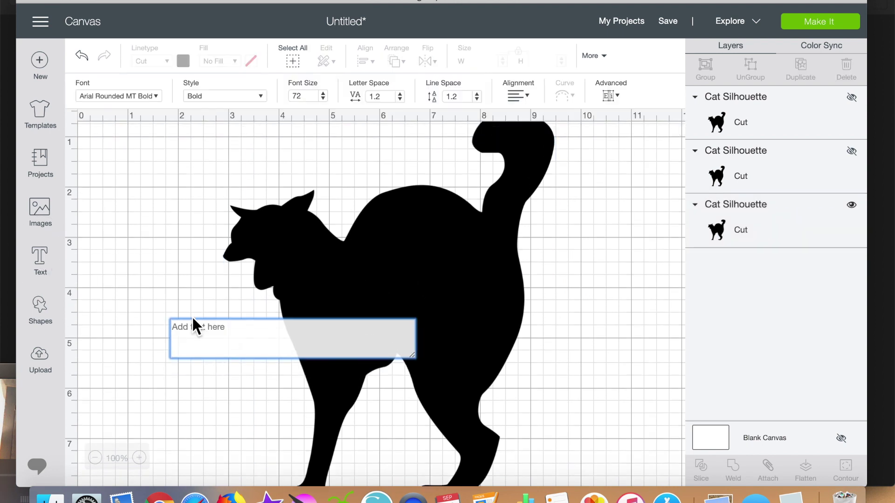
{"action": "type", "text": "BO"}
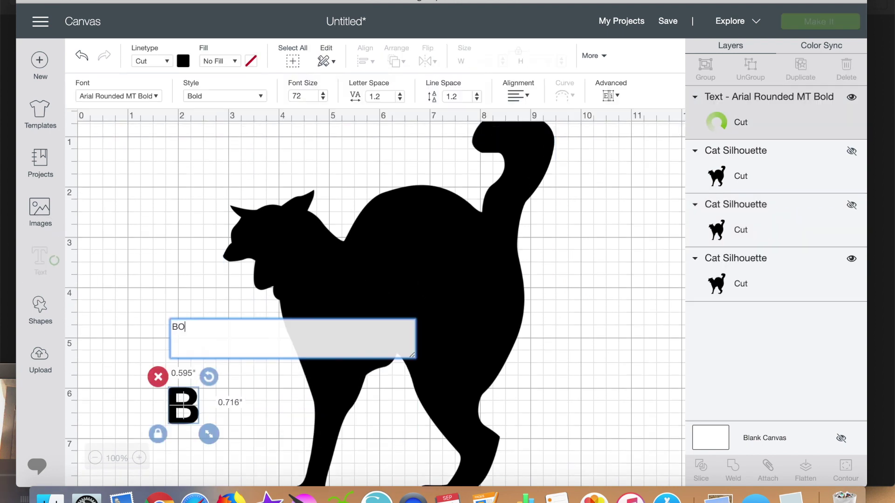
{"action": "type", "text": "O!"}
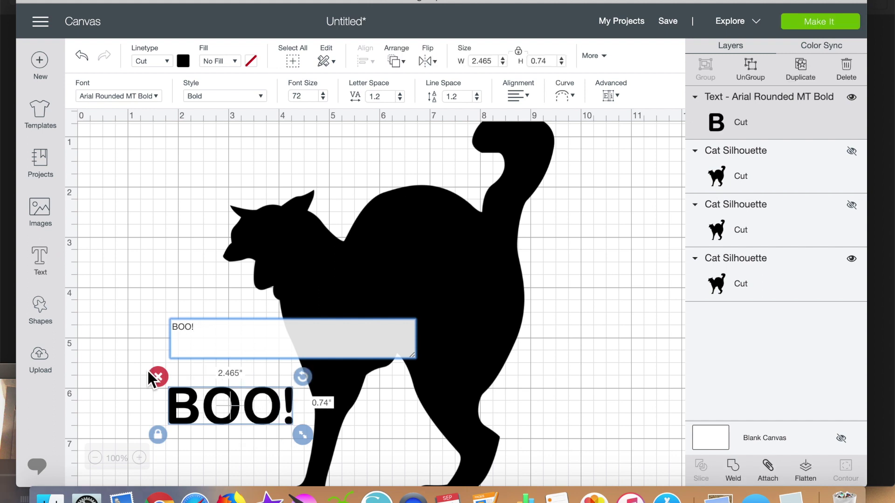
Place the BOO! text beside the cat's back, color it orange, and unlock its proportions.
{"action": "left_click", "coordinate": [206, 399]}
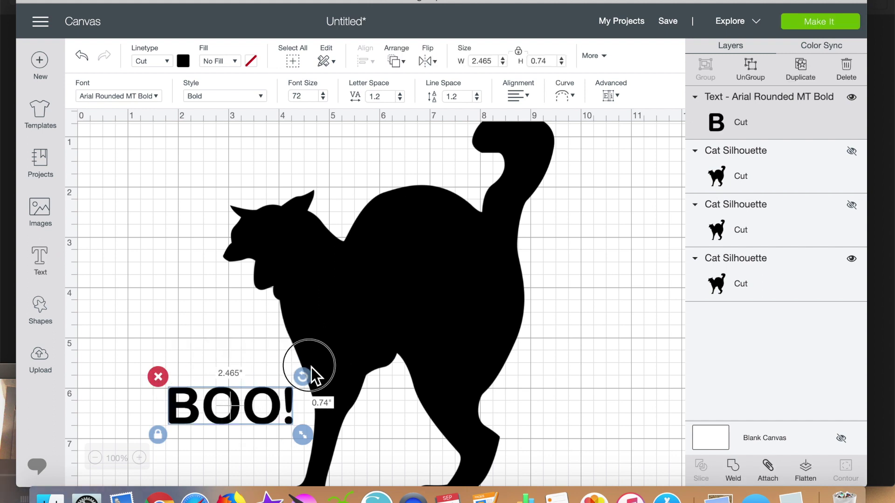
{"action": "left_click_drag", "start_coordinate": [197, 401], "coordinate": [564, 241]}
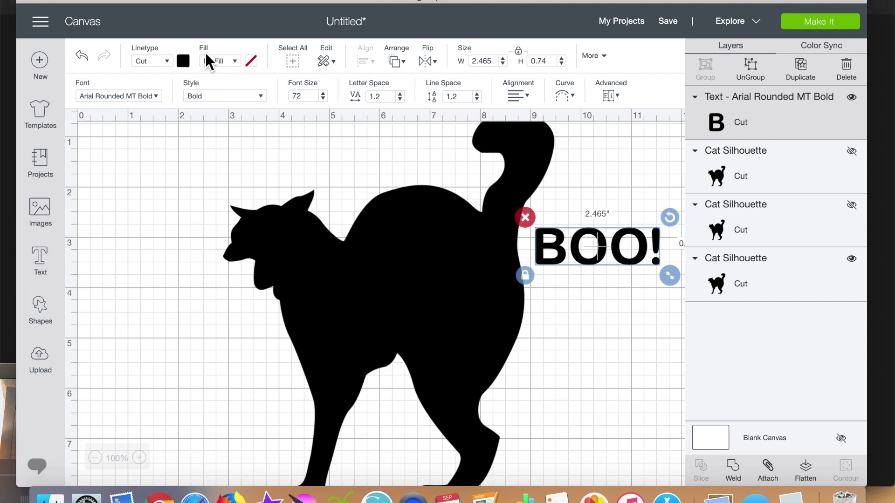
{"action": "left_click", "coordinate": [184, 62]}
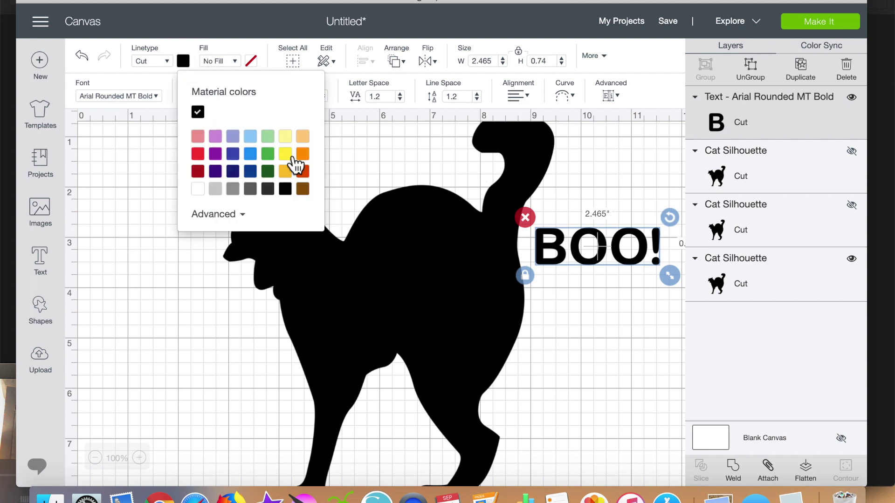
{"action": "left_click", "coordinate": [311, 156]}
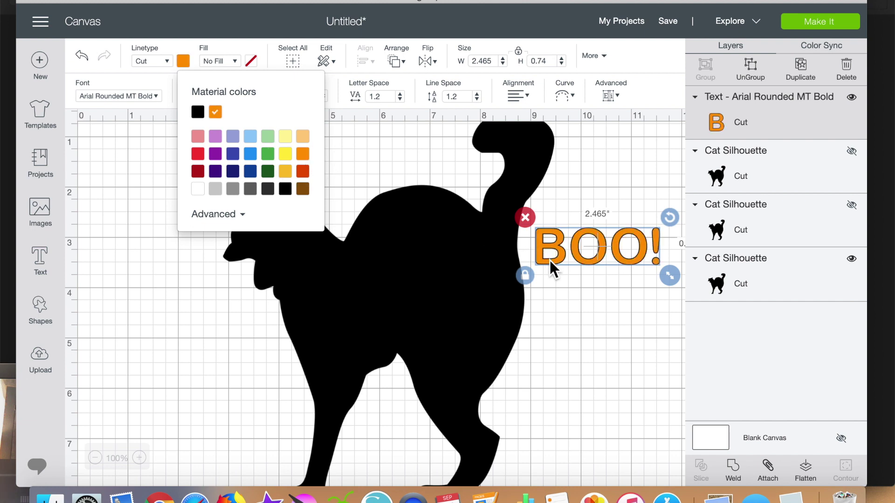
{"action": "left_click", "coordinate": [528, 274]}
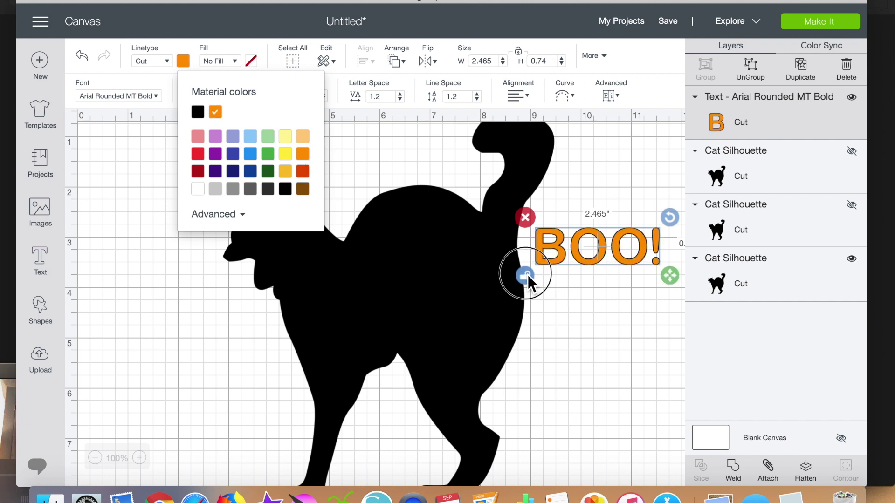
Shift the cat left, then set BOO! on its body at about 3.37 × 3.55 inches.
{"action": "left_click", "coordinate": [521, 241]}
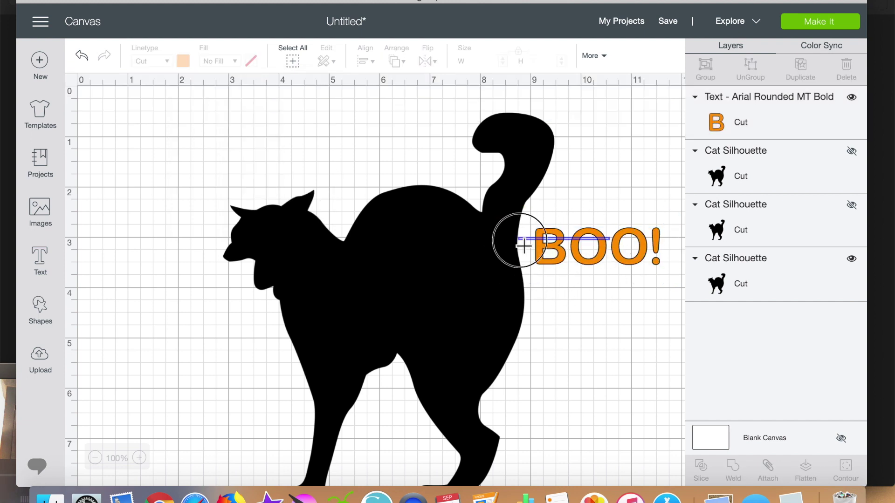
{"action": "left_click_drag", "start_coordinate": [593, 245], "coordinate": [548, 245]}
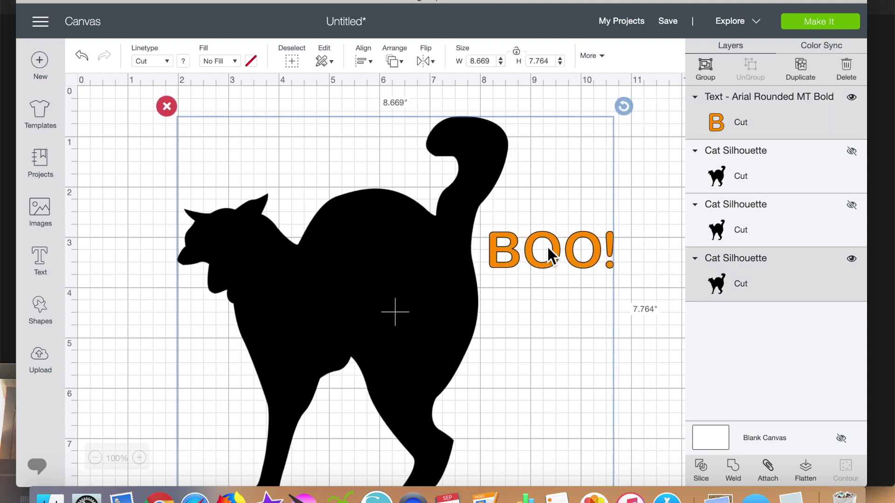
{"action": "left_click", "coordinate": [644, 273]}
{"action": "left_click_drag", "start_coordinate": [560, 245], "coordinate": [378, 275]}
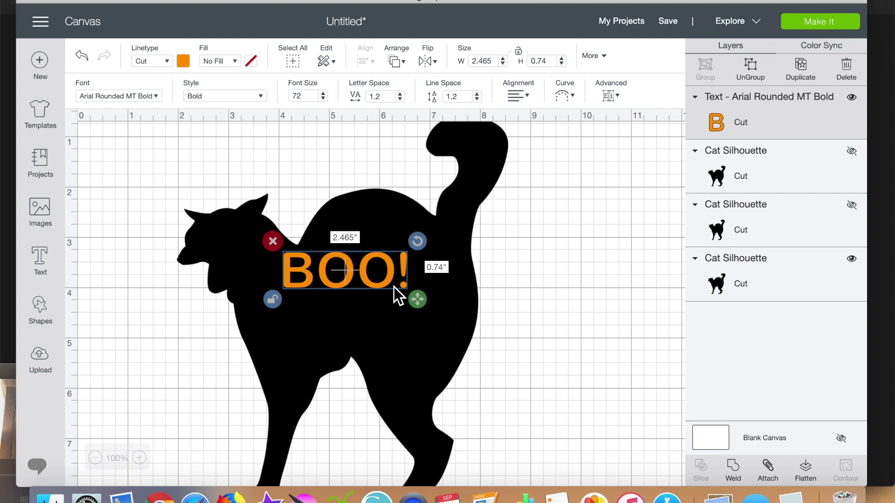
{"action": "left_click_drag", "start_coordinate": [419, 302], "coordinate": [463, 437]}
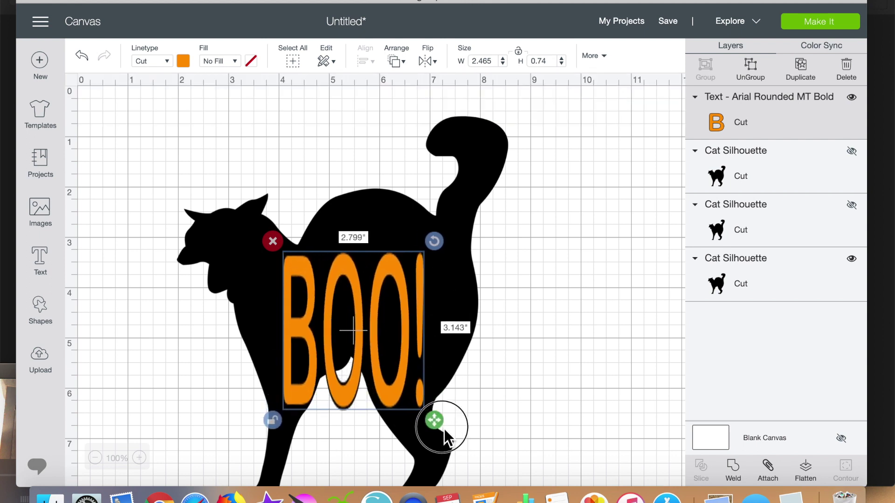
{"action": "left_click_drag", "start_coordinate": [370, 321], "coordinate": [352, 303]}
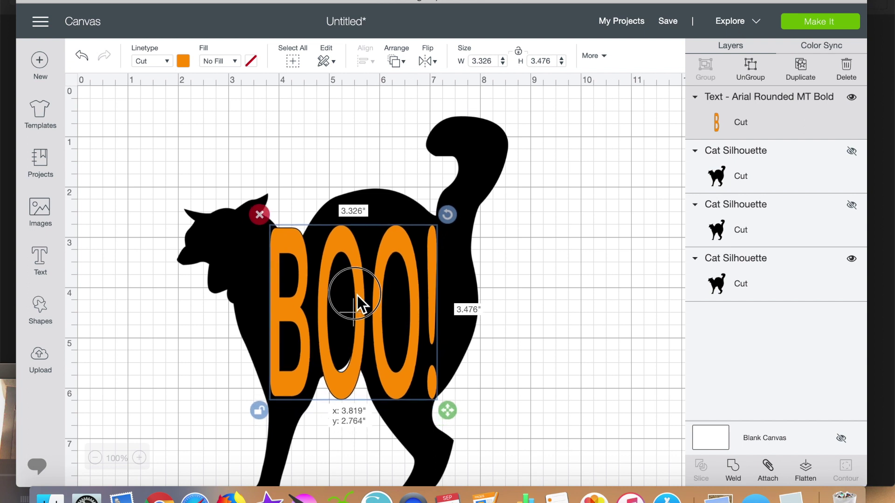
{"action": "left_click_drag", "start_coordinate": [352, 304], "coordinate": [358, 296]}
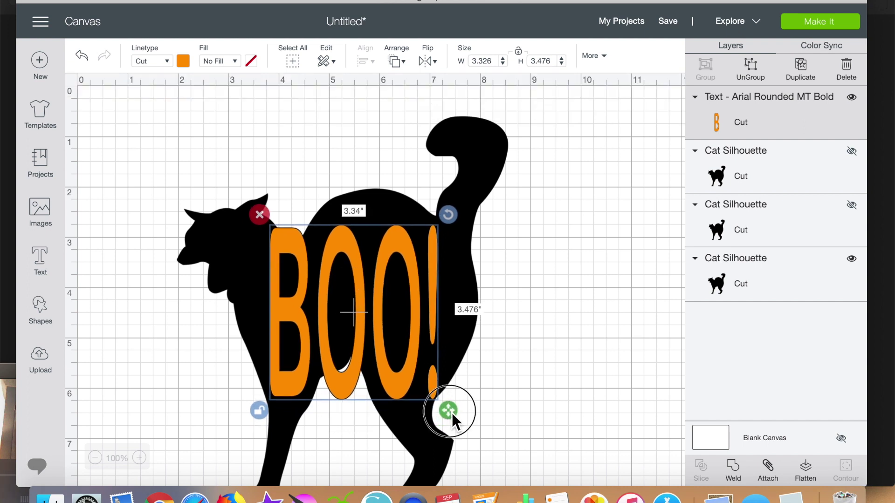
{"action": "left_click_drag", "start_coordinate": [452, 413], "coordinate": [453, 417]}
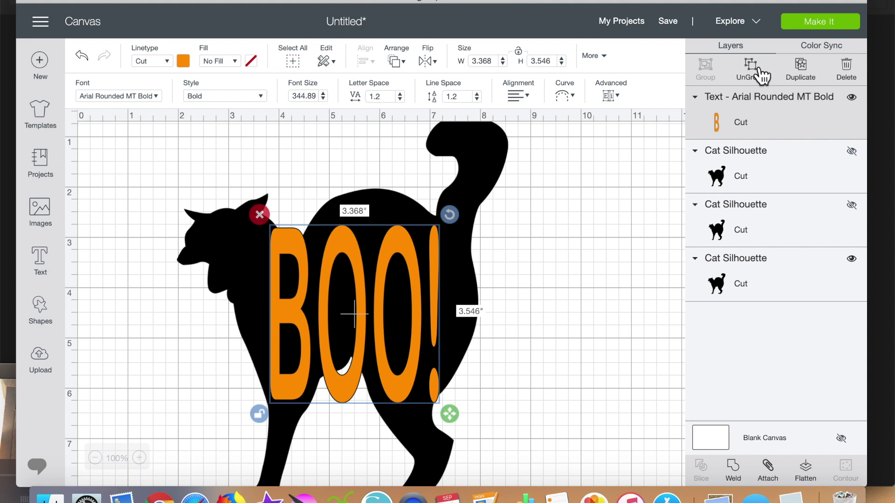
Duplicate BOO!, hide the copy, and ungroup the visible BOO! into separate letters.
{"action": "left_click", "coordinate": [803, 70]}
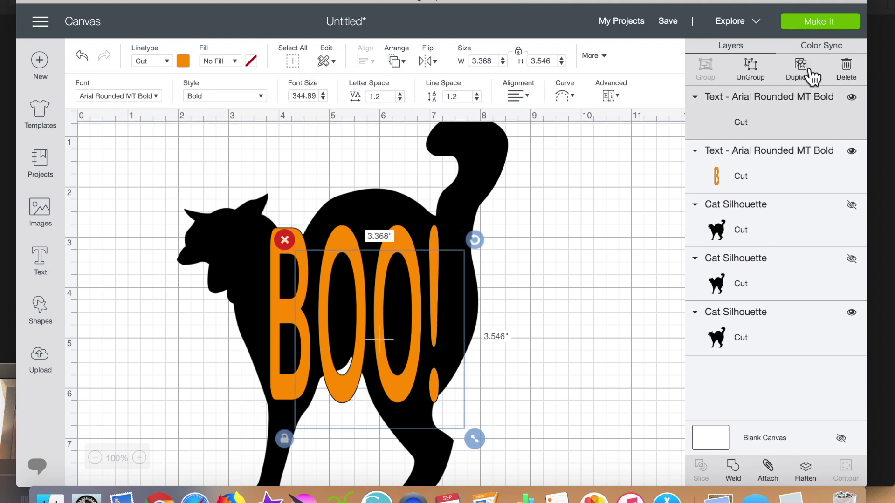
{"action": "left_click", "coordinate": [852, 97]}
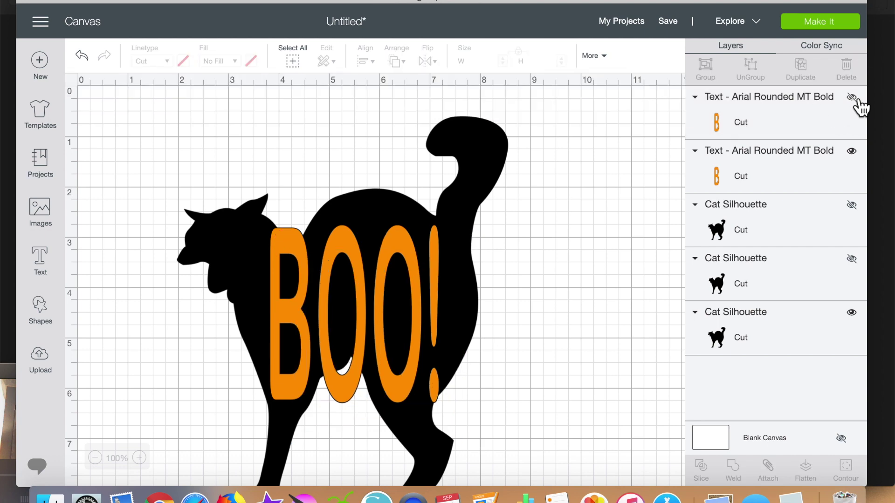
{"action": "left_click", "coordinate": [405, 250]}
{"action": "left_click", "coordinate": [751, 67]}
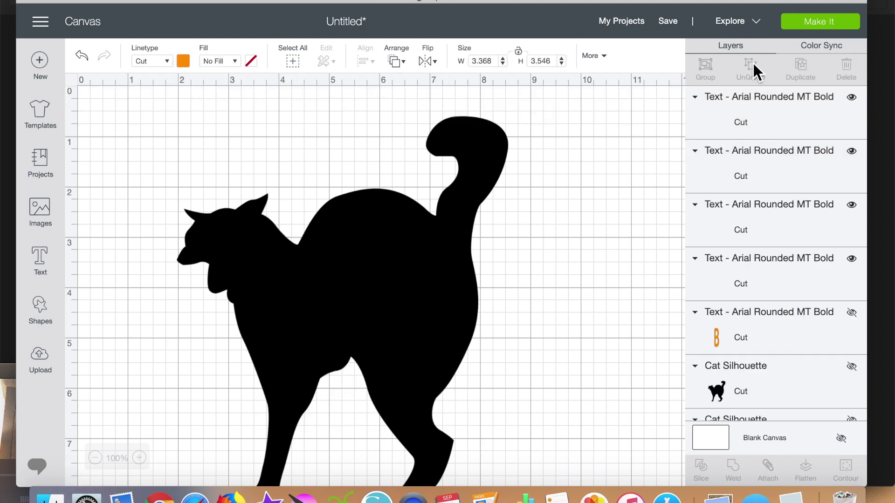
{"action": "left_click", "coordinate": [288, 290]}
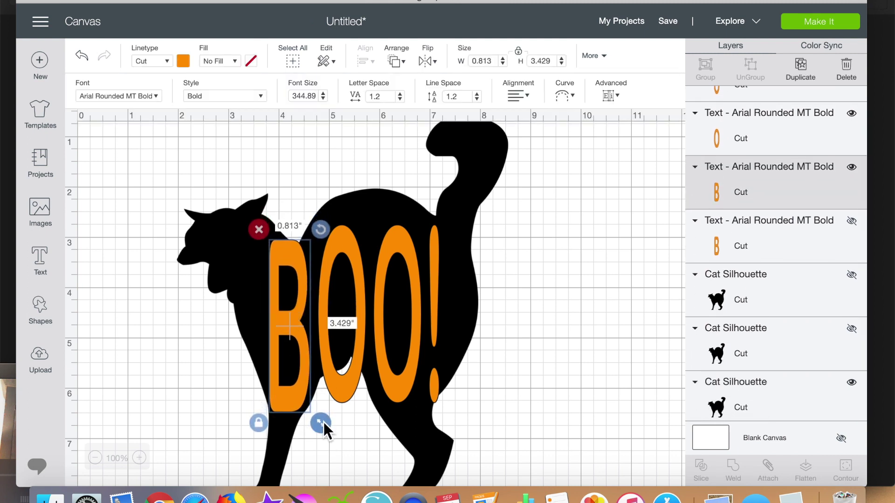
Shrink and lower the B, and resize the first O to about 2.9 inches tall in place.
{"action": "left_click_drag", "start_coordinate": [321, 424], "coordinate": [317, 407]}
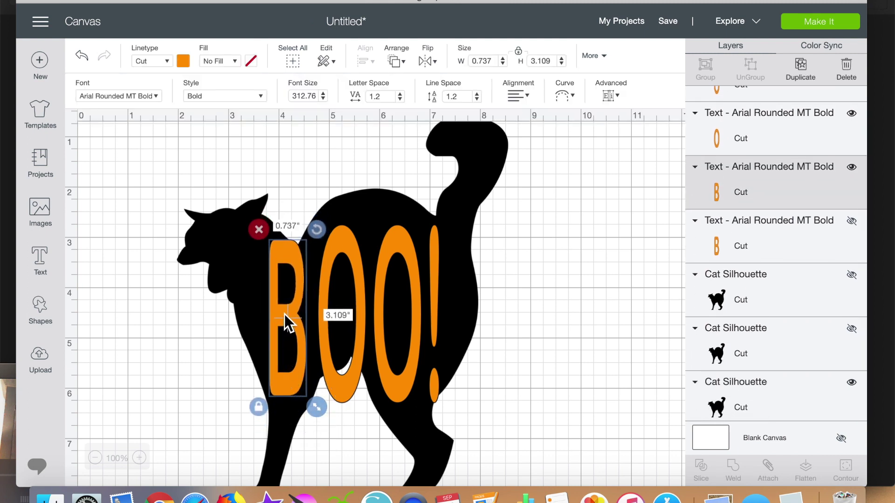
{"action": "left_click_drag", "start_coordinate": [286, 319], "coordinate": [288, 326]}
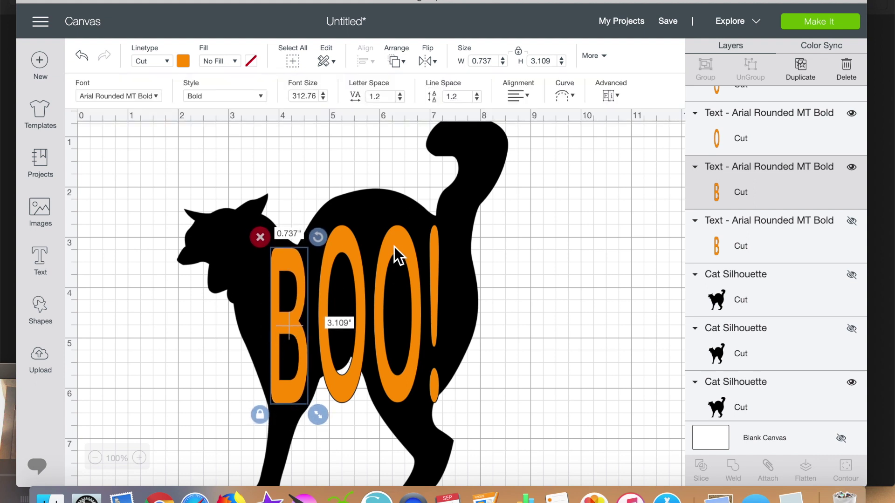
{"action": "left_click_drag", "start_coordinate": [345, 237], "coordinate": [341, 207]}
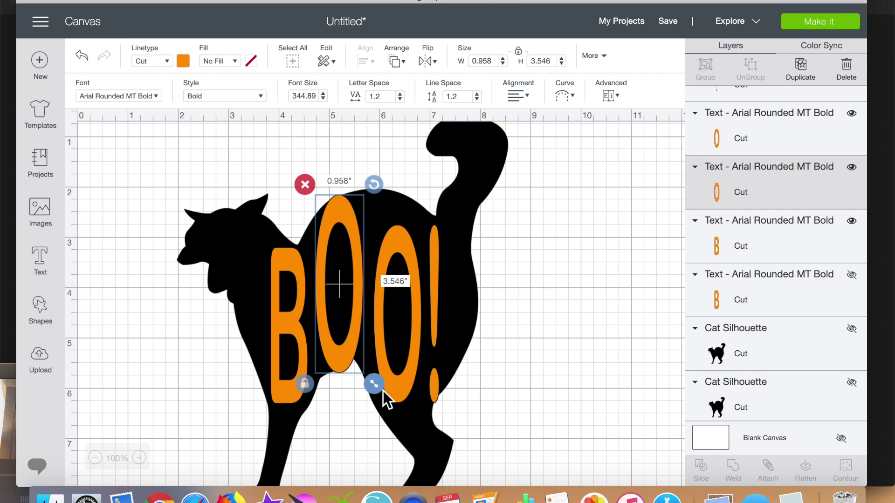
{"action": "left_click_drag", "start_coordinate": [375, 384], "coordinate": [362, 353]}
{"action": "left_click", "coordinate": [349, 286]}
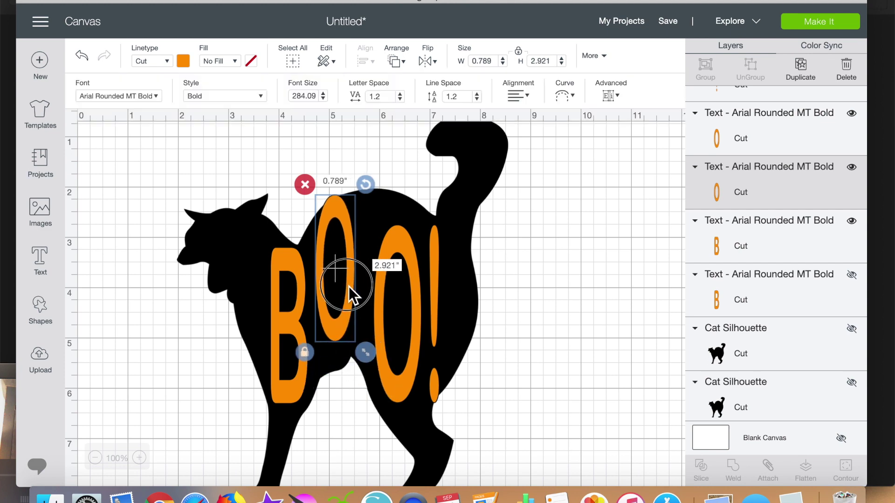
{"action": "left_click_drag", "start_coordinate": [350, 287], "coordinate": [348, 305]}
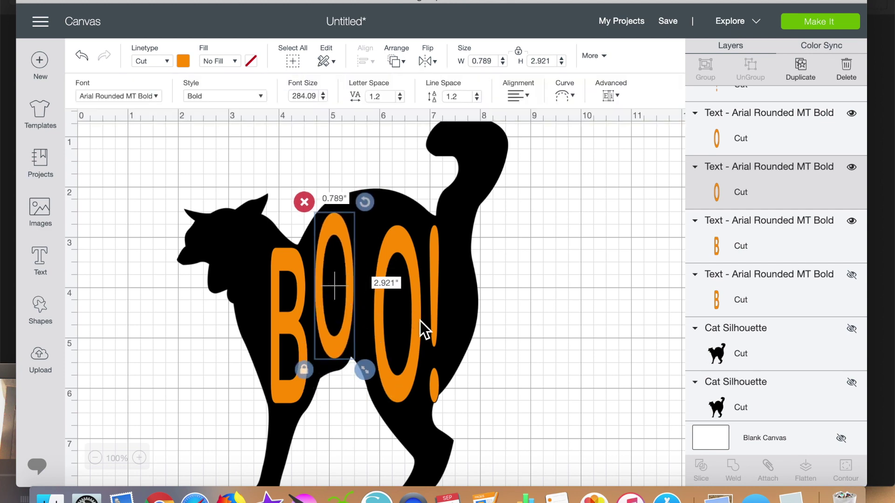
Resize the second O to about 3.56 inches tall and fit the shrunken exclamation mark beside it.
{"action": "left_click_drag", "start_coordinate": [420, 320], "coordinate": [413, 294]}
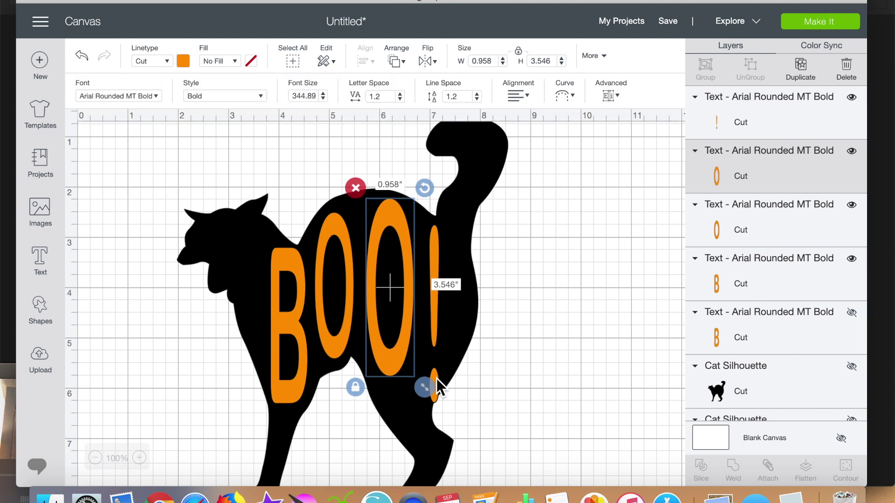
{"action": "left_click_drag", "start_coordinate": [426, 389], "coordinate": [414, 368]}
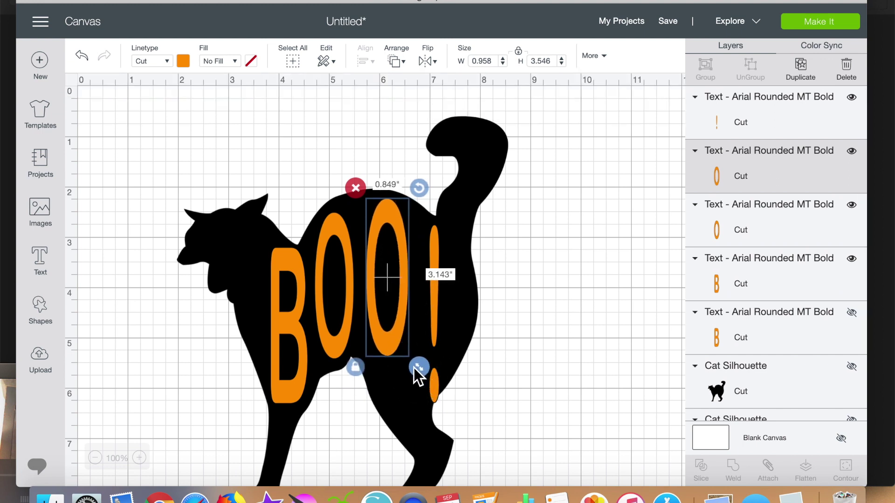
{"action": "left_click_drag", "start_coordinate": [420, 367], "coordinate": [421, 389]}
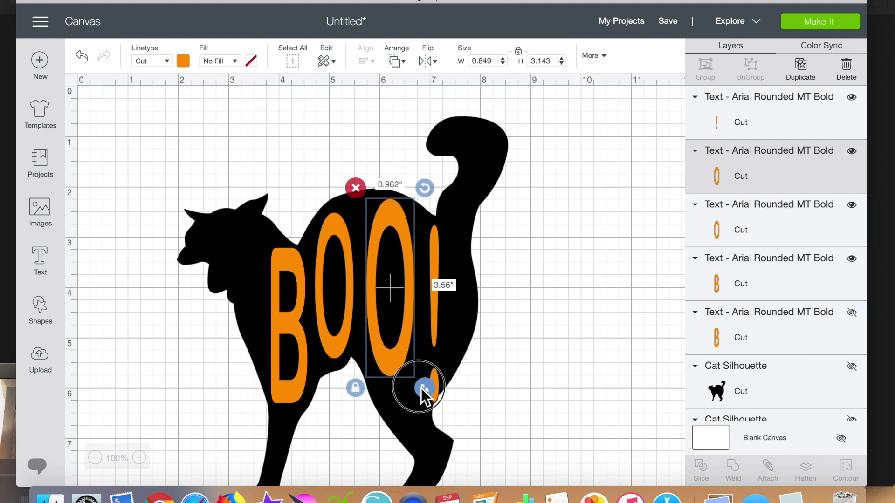
{"action": "left_click_drag", "start_coordinate": [433, 323], "coordinate": [429, 323]}
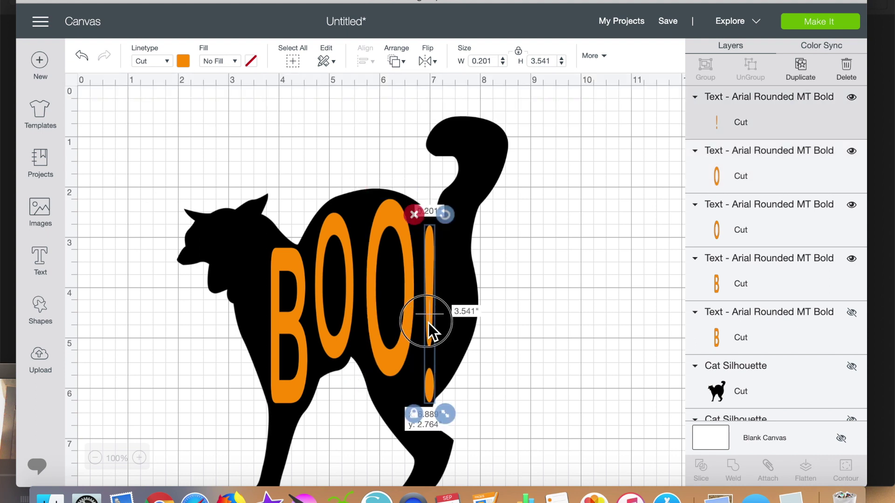
{"action": "mouse_move", "coordinate": [428, 324]}
{"action": "left_mouse_down"}
{"action": "mouse_move", "coordinate": [449, 302]}
{"action": "mouse_move", "coordinate": [442, 298]}
{"action": "left_mouse_up"}
{"action": "left_click_drag", "start_coordinate": [463, 391], "coordinate": [456, 379]}
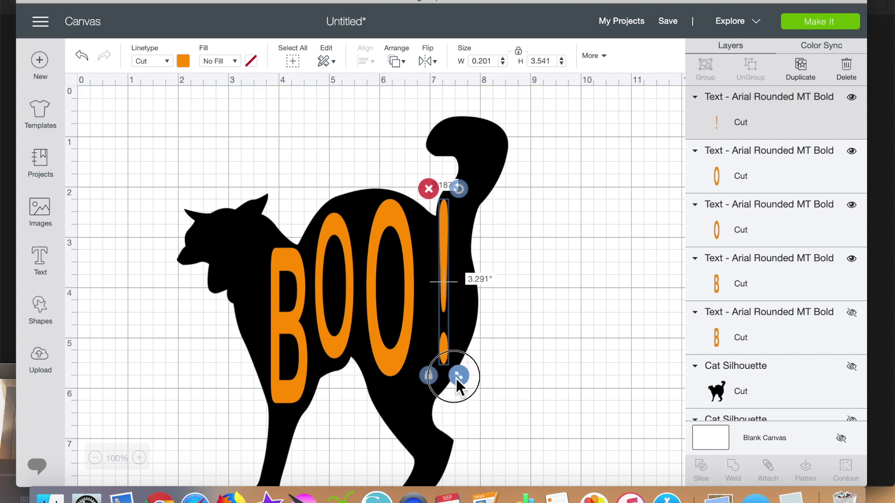
{"action": "left_click_drag", "start_coordinate": [442, 281], "coordinate": [435, 310]}
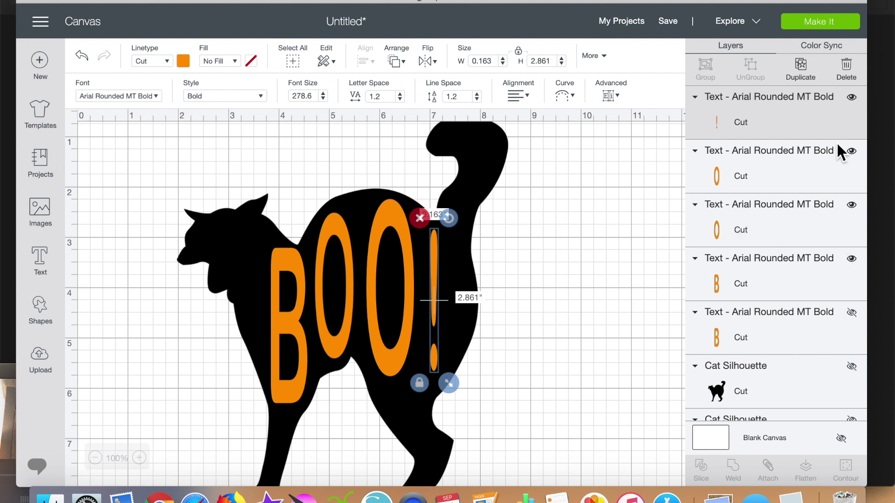
{"action": "scroll", "coordinate": [820, 211], "scroll_direction": "down", "scroll_amount": 1}
{"action": "scroll", "coordinate": [816, 203], "scroll_direction": "down", "scroll_amount": 1}
{"action": "scroll", "coordinate": [816, 203], "scroll_direction": "down", "scroll_amount": 3}
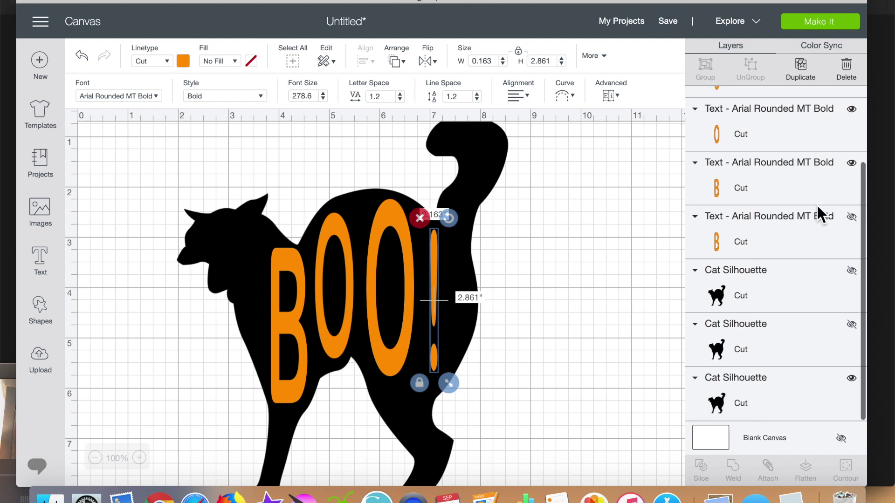
Hide the cat layer, then select, group and weld all the BOO! letters into one shape.
{"action": "left_click", "coordinate": [852, 379]}
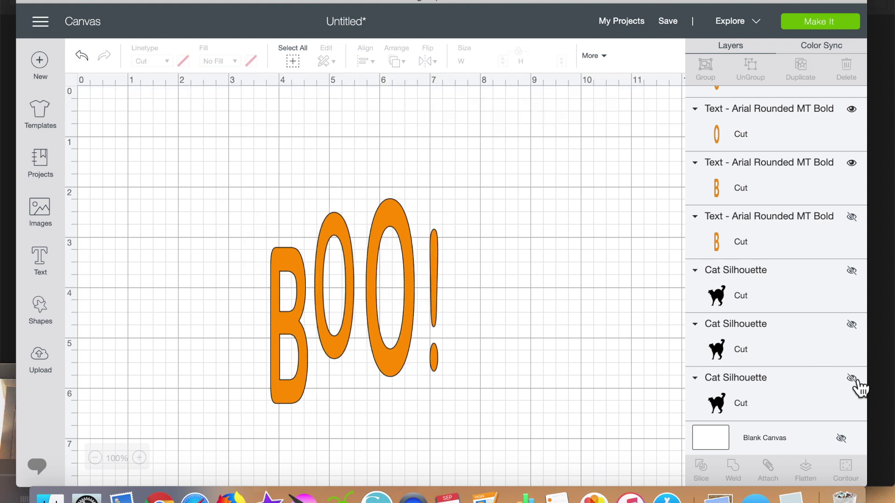
{"action": "left_click", "coordinate": [294, 60]}
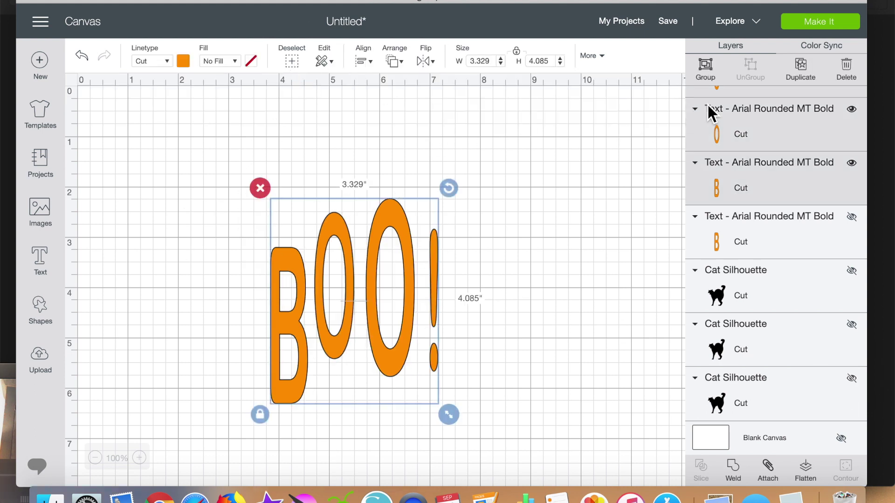
{"action": "left_click", "coordinate": [707, 67]}
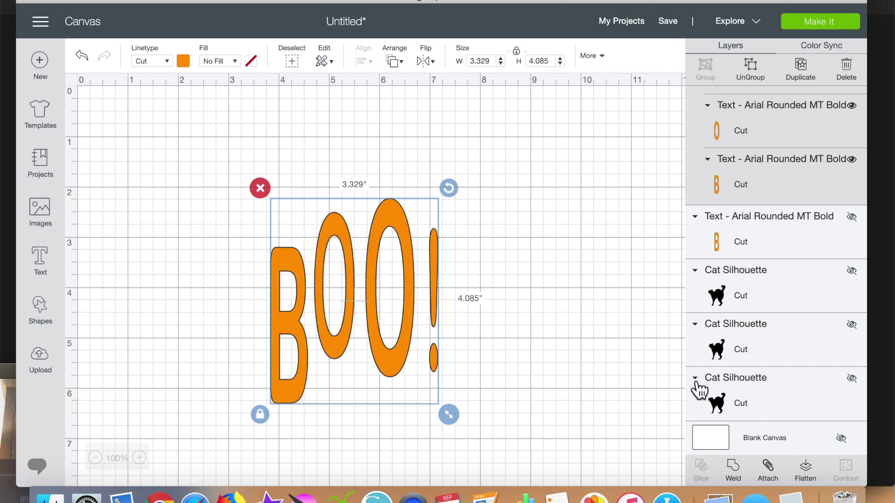
{"action": "left_click", "coordinate": [734, 470]}
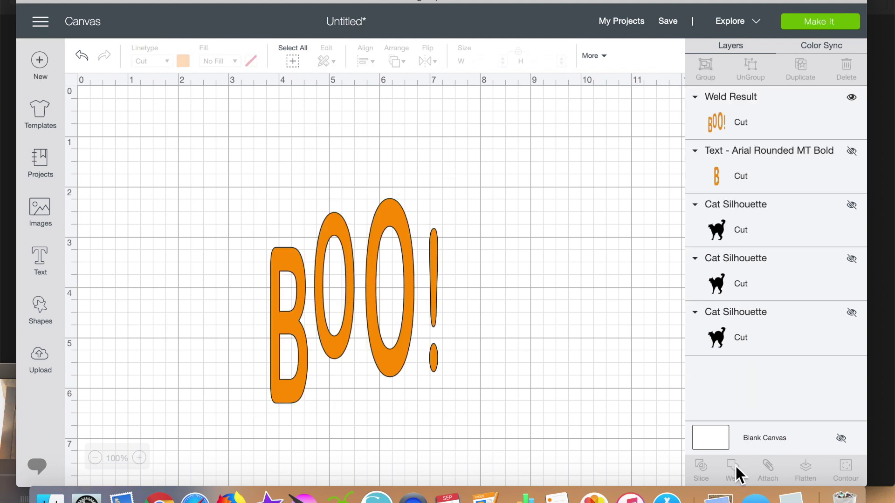
Show the cat again and select both the cat and the welded BOO! shape.
{"action": "left_click", "coordinate": [860, 316]}
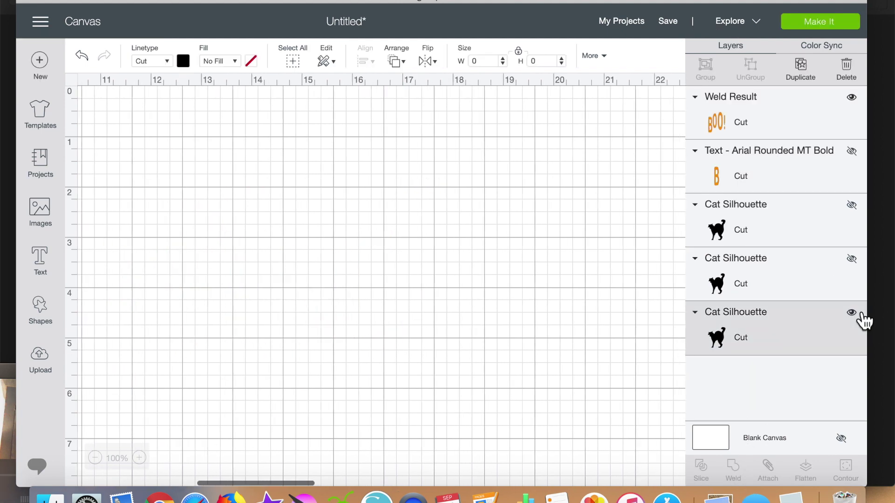
{"action": "scroll", "coordinate": [414, 311], "scroll_direction": "left", "scroll_amount": 10}
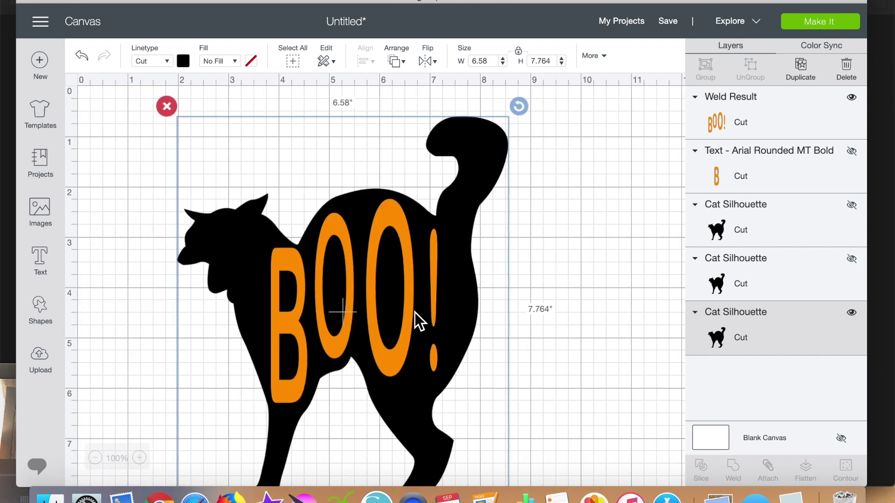
{"action": "left_click", "coordinate": [565, 238]}
{"action": "left_click", "coordinate": [377, 253]}
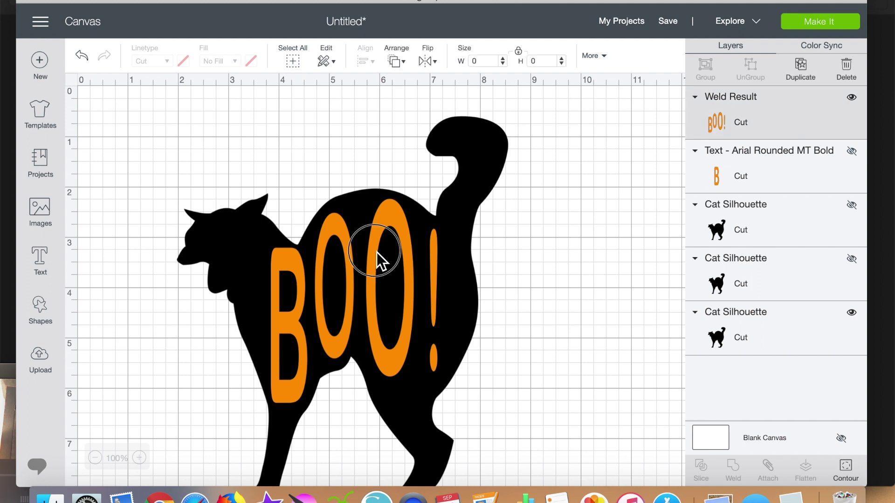
{"action": "left_click", "coordinate": [310, 137]}
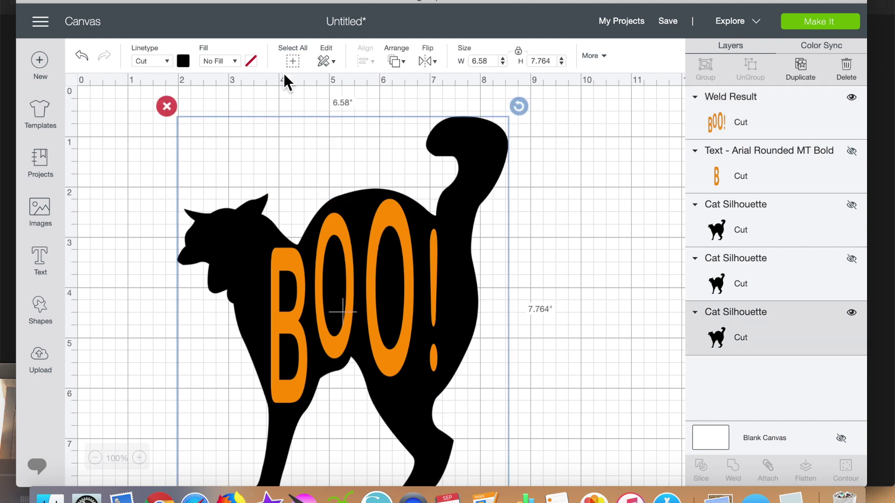
{"action": "left_click", "coordinate": [294, 67]}
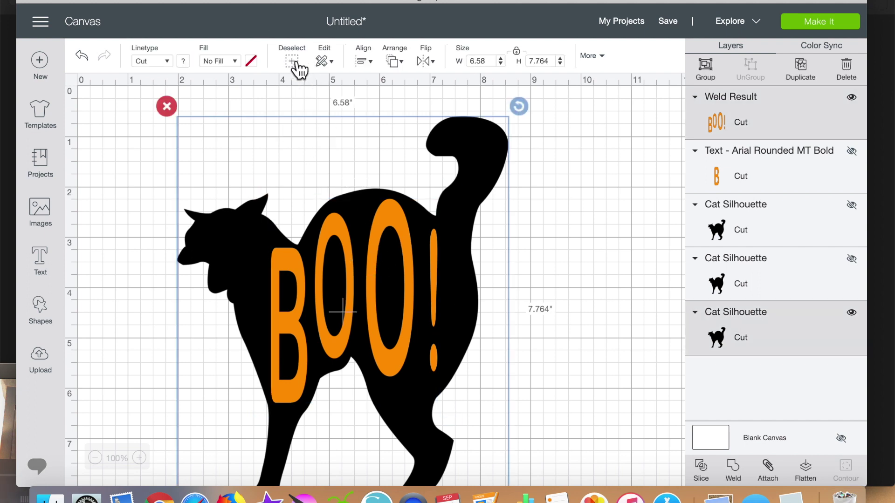
Slice BOO! from the cat, then delete the orange and black BOO! slice pieces.
{"action": "left_click", "coordinate": [702, 468]}
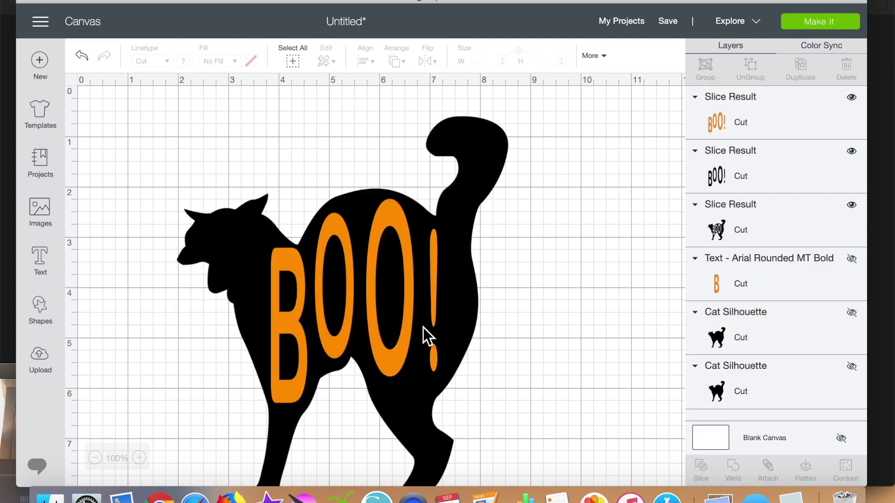
{"action": "left_click_drag", "start_coordinate": [399, 236], "coordinate": [603, 280]}
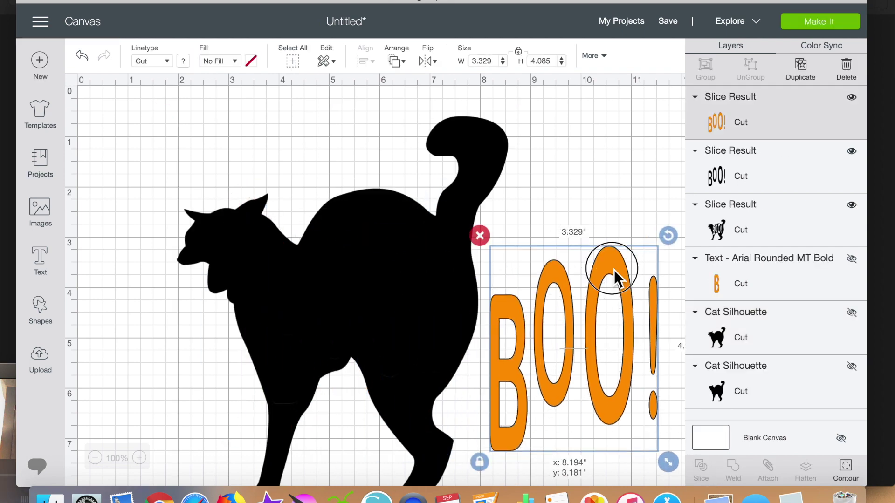
{"action": "left_click", "coordinate": [463, 233]}
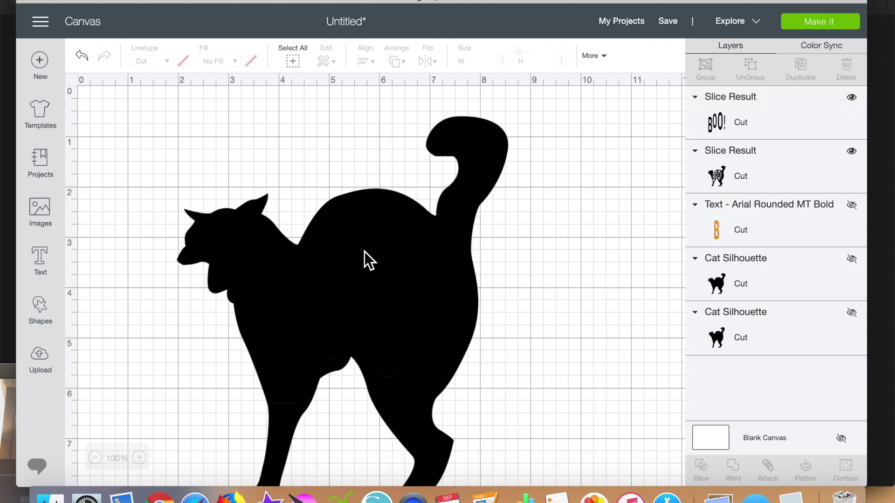
{"action": "left_click_drag", "start_coordinate": [364, 252], "coordinate": [578, 259]}
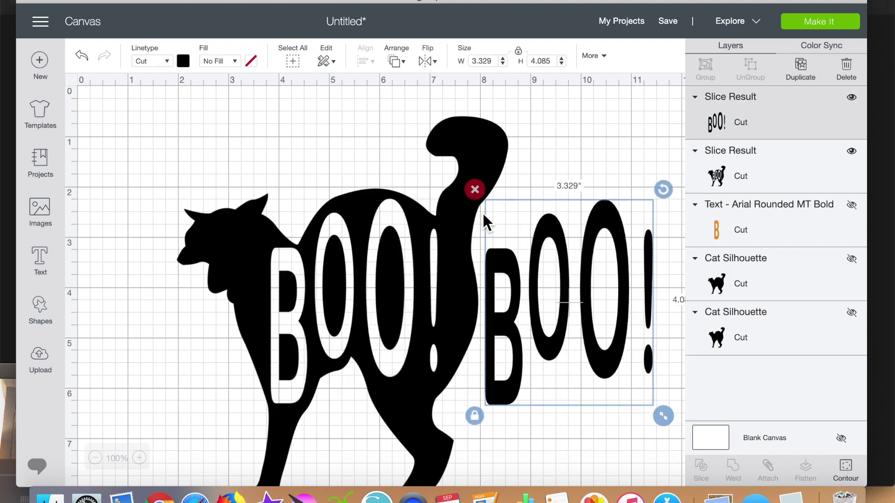
{"action": "left_click", "coordinate": [475, 190]}
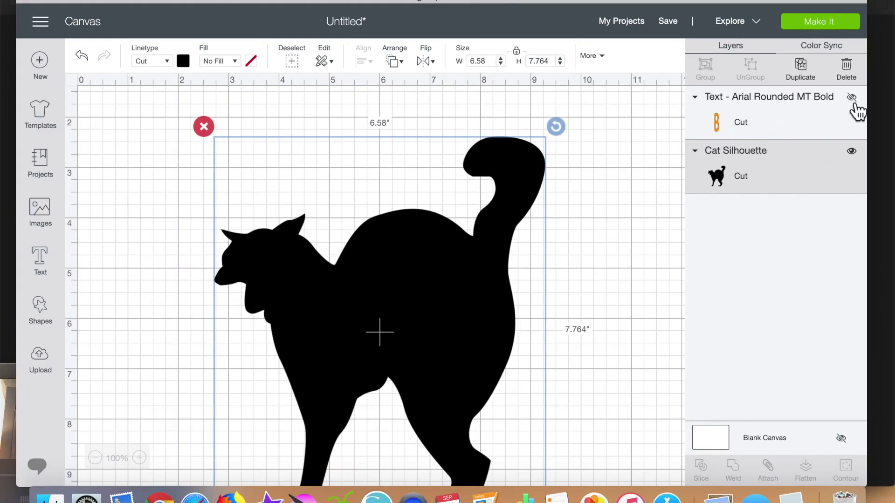
Unhide the BOO! text, moving the cat silhouette right and BOO! to its left.
{"action": "left_click", "coordinate": [853, 100]}
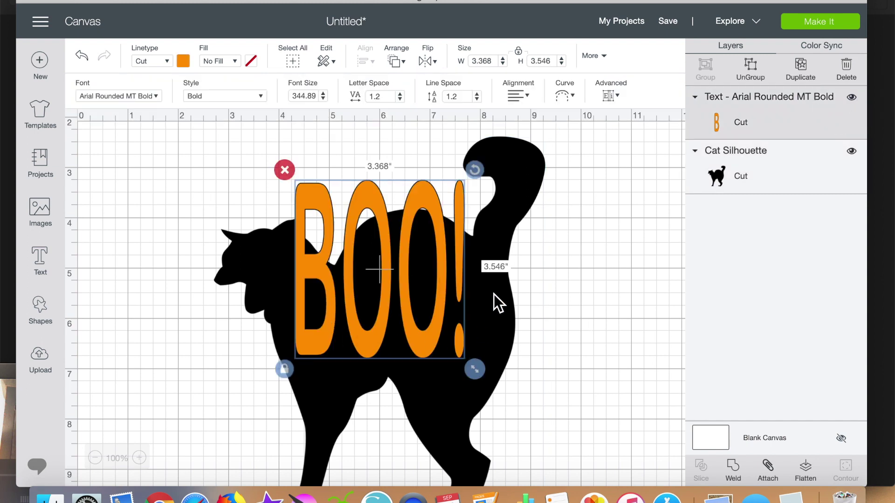
{"action": "left_click_drag", "start_coordinate": [492, 293], "coordinate": [811, 286]}
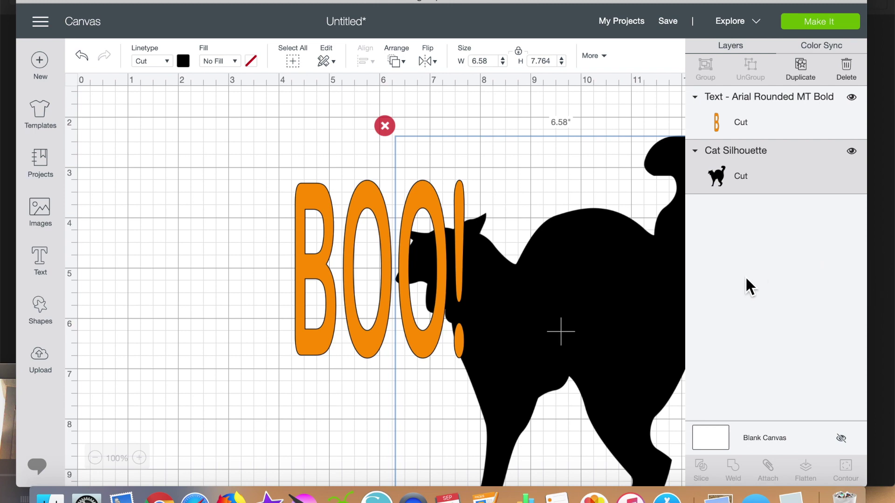
{"action": "left_click_drag", "start_coordinate": [369, 199], "coordinate": [248, 202]}
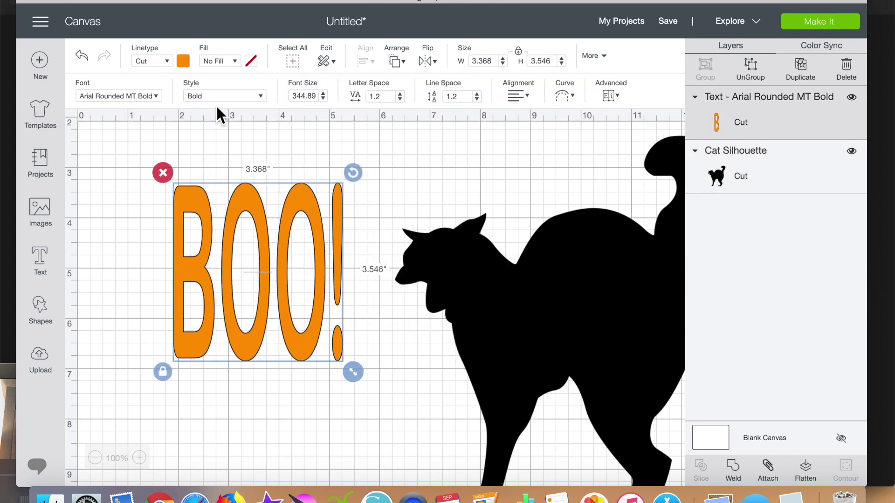
Search the font list for Impact and apply it to BOO!, now about 2.69 × 3.95 inches.
{"action": "left_click", "coordinate": [158, 96]}
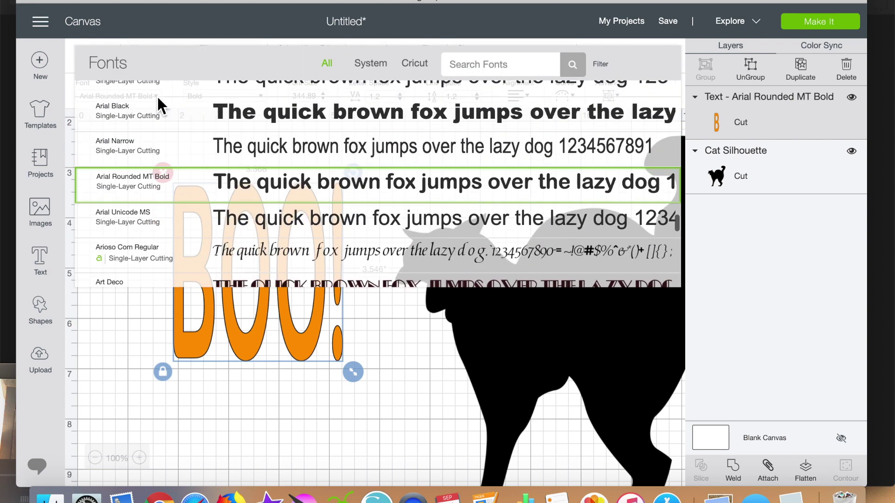
{"action": "left_click", "coordinate": [460, 63]}
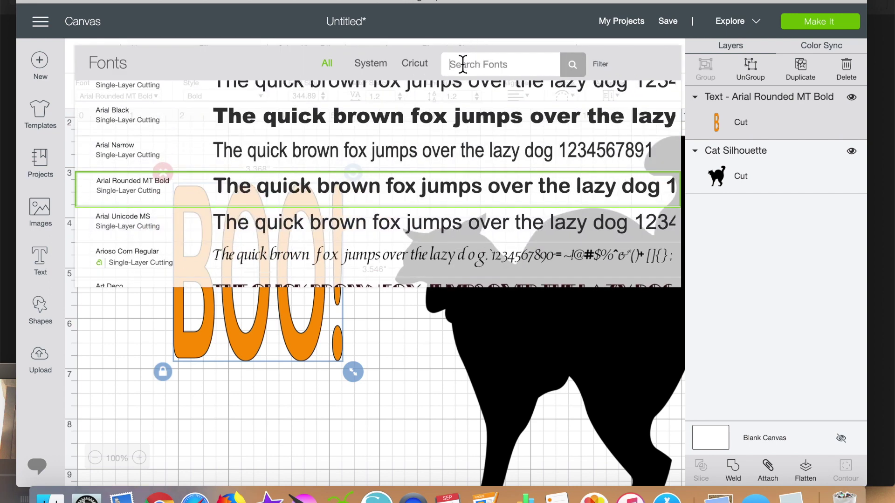
{"action": "type", "text": "IMPA"}
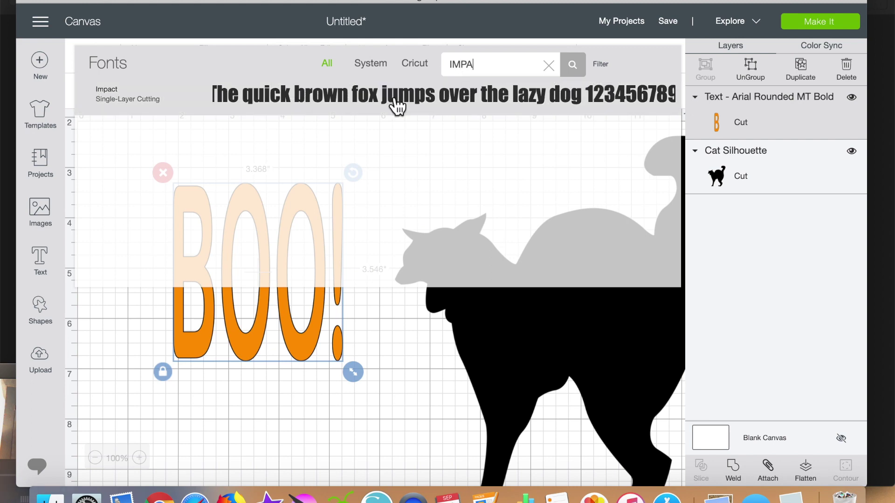
{"action": "left_click", "coordinate": [392, 97]}
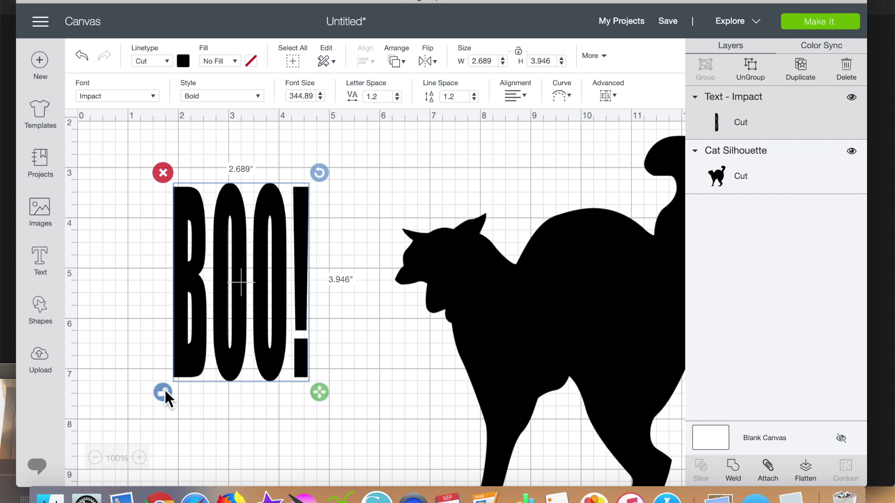
Enlarge BOO! to about 6.88 by 5.46 inches, shift it left, and ungroup it.
{"action": "left_click_drag", "start_coordinate": [319, 394], "coordinate": [400, 379]}
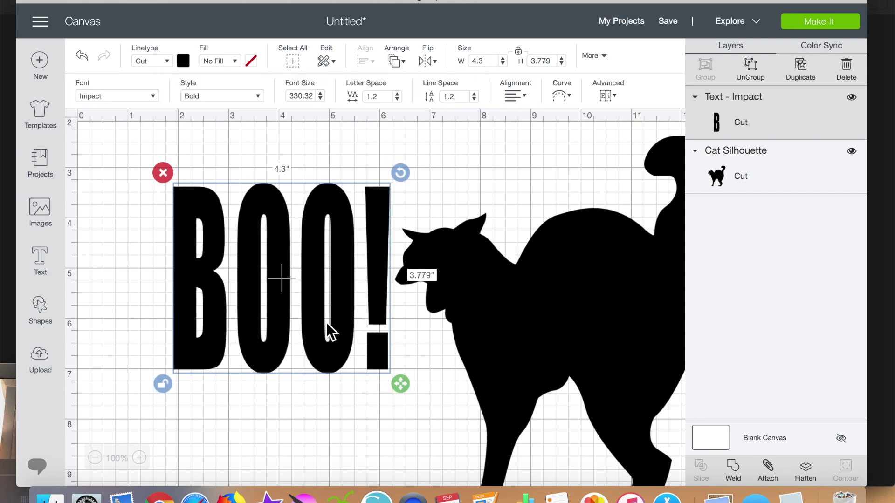
{"action": "left_click_drag", "start_coordinate": [303, 299], "coordinate": [254, 301]}
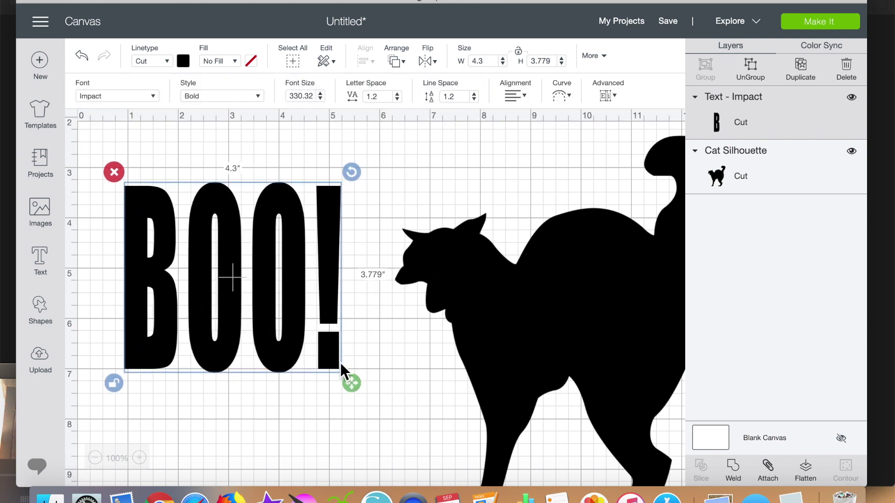
{"action": "left_click_drag", "start_coordinate": [350, 384], "coordinate": [405, 427]}
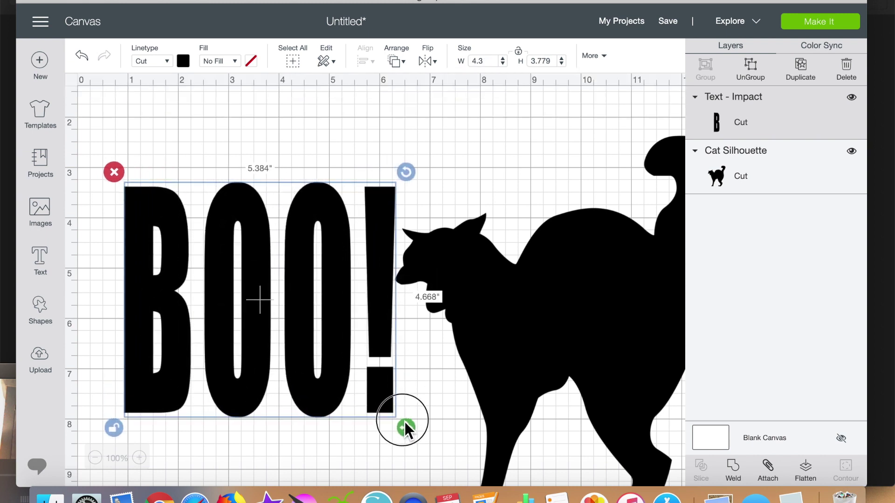
{"action": "left_click_drag", "start_coordinate": [466, 309], "coordinate": [567, 311]}
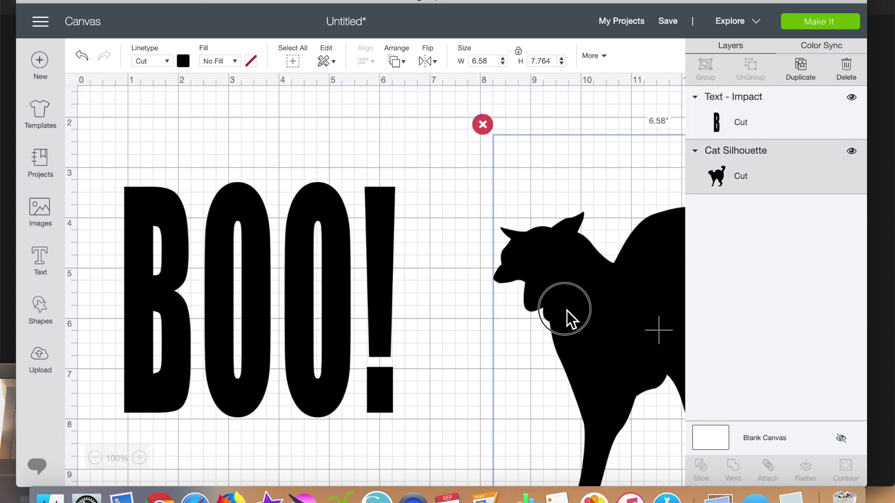
{"action": "left_click", "coordinate": [377, 381]}
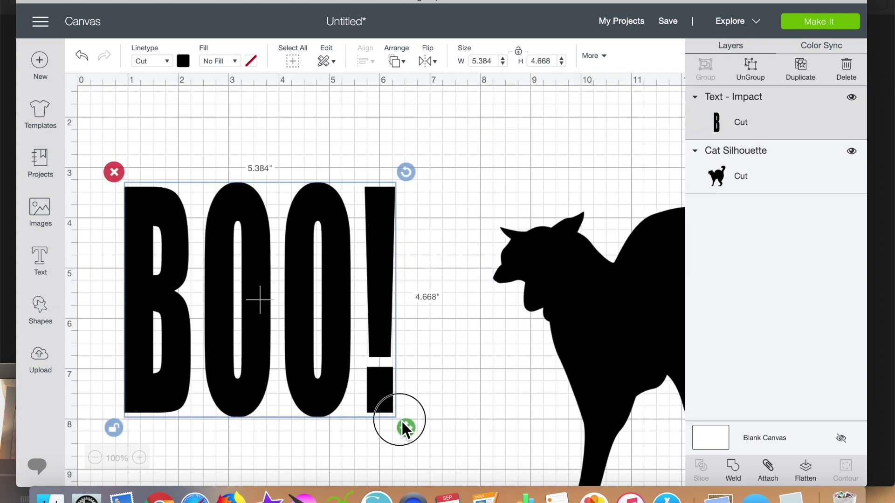
{"action": "left_click_drag", "start_coordinate": [404, 423], "coordinate": [434, 432]}
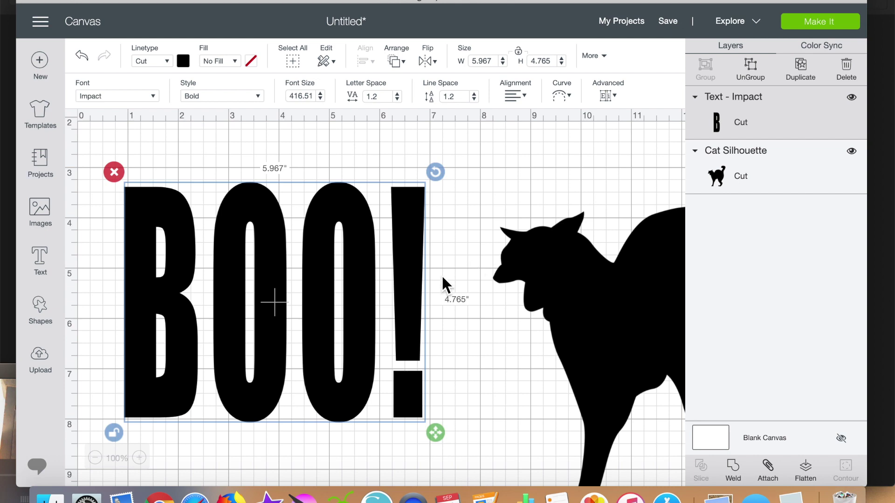
{"action": "left_click_drag", "start_coordinate": [435, 435], "coordinate": [482, 468]}
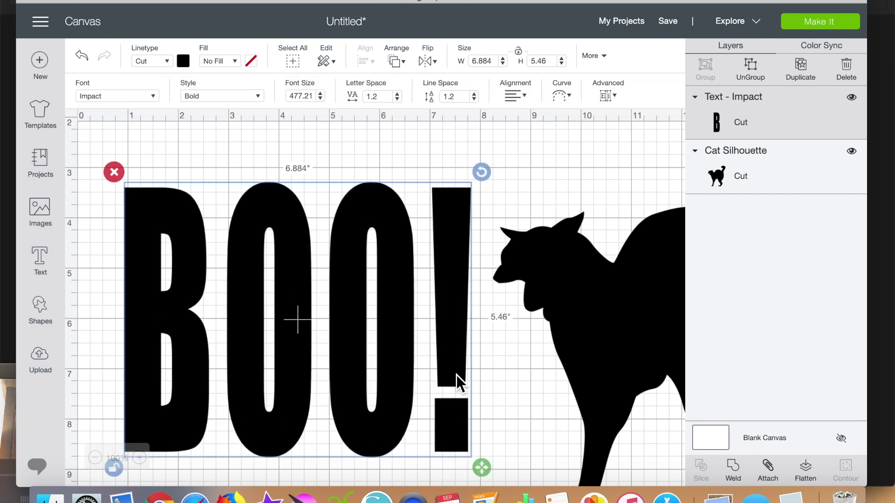
{"action": "left_click", "coordinate": [750, 62]}
Slide the first O against the B and the second O against the first O.
{"action": "left_click_drag", "start_coordinate": [288, 213], "coordinate": [274, 216]}
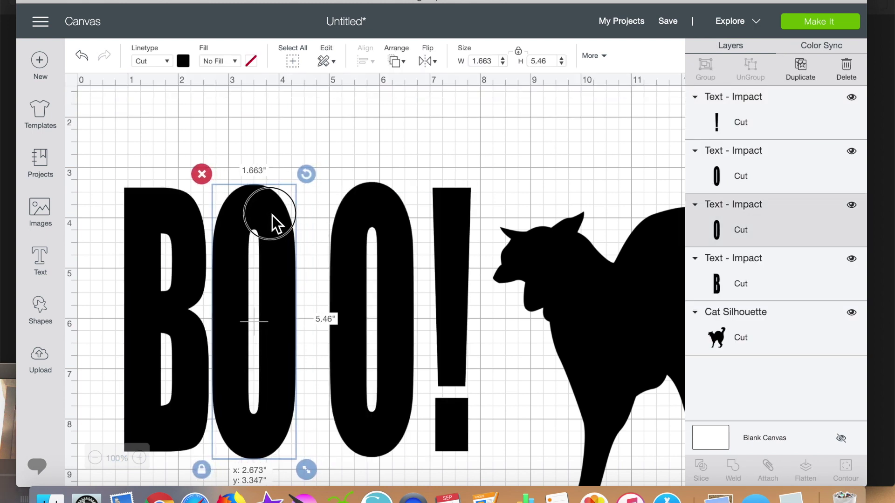
{"action": "left_click_drag", "start_coordinate": [273, 215], "coordinate": [273, 215]}
{"action": "left_click", "coordinate": [347, 252]}
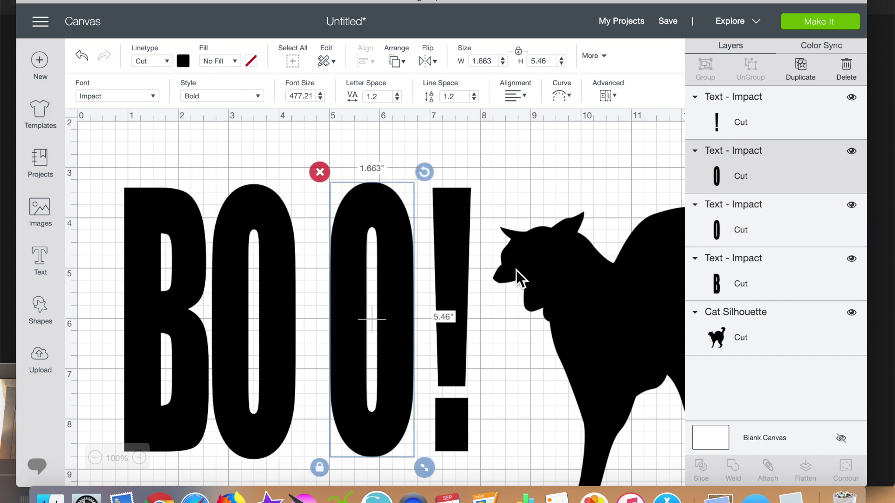
{"action": "key", "text": "Left"}
{"action": "key", "text": "Left"}
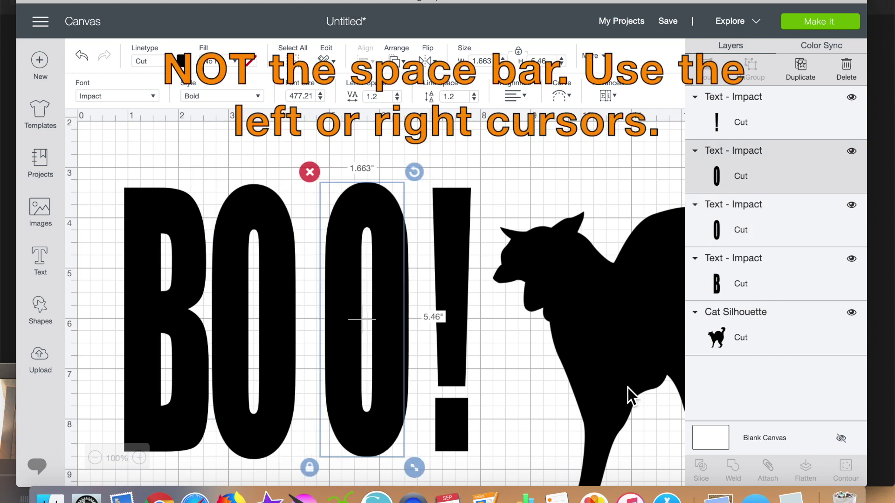
{"action": "key", "text": "Left"}
{"action": "key", "text": "Left"}
{"action": "key", "text": "Left"}
{"action": "key", "text": "Left"}
{"action": "key", "text": "Left"}
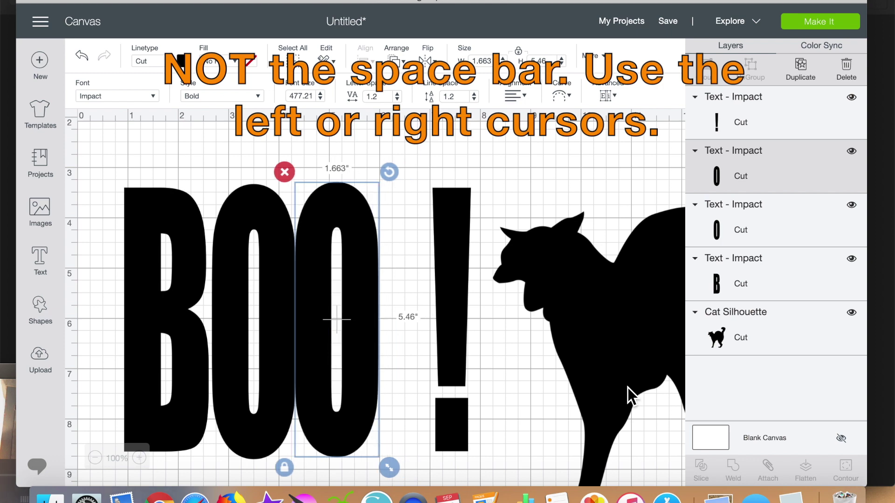
{"action": "key", "text": "Right"}
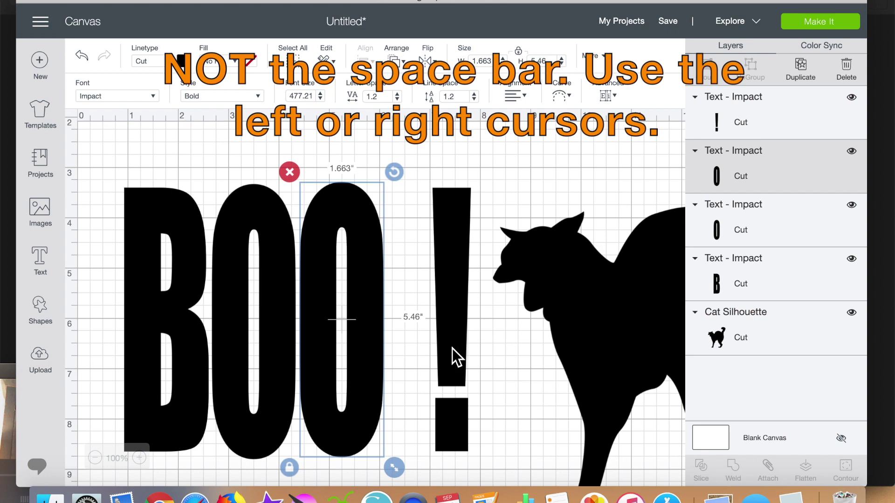
Nudge the exclamation mark left toward the O and the B right against it.
{"action": "left_click", "coordinate": [449, 347]}
{"action": "key", "text": "Left"}
{"action": "key", "text": "Left"}
{"action": "key", "text": "Left"}
{"action": "key", "text": "Left"}
{"action": "key", "text": "Left"}
{"action": "key", "text": "Left"}
{"action": "key", "text": "Left"}
{"action": "key", "text": "Left"}
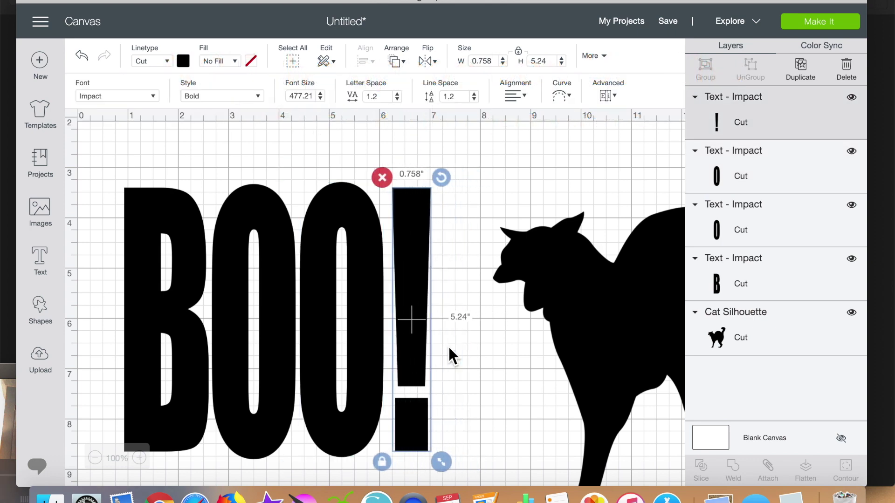
{"action": "key", "text": "Left"}
{"action": "key", "text": "Left"}
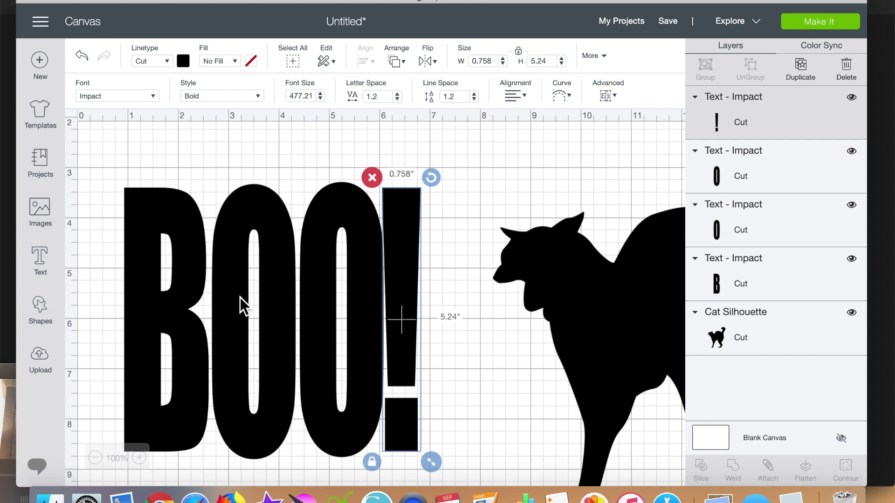
{"action": "left_click", "coordinate": [192, 279]}
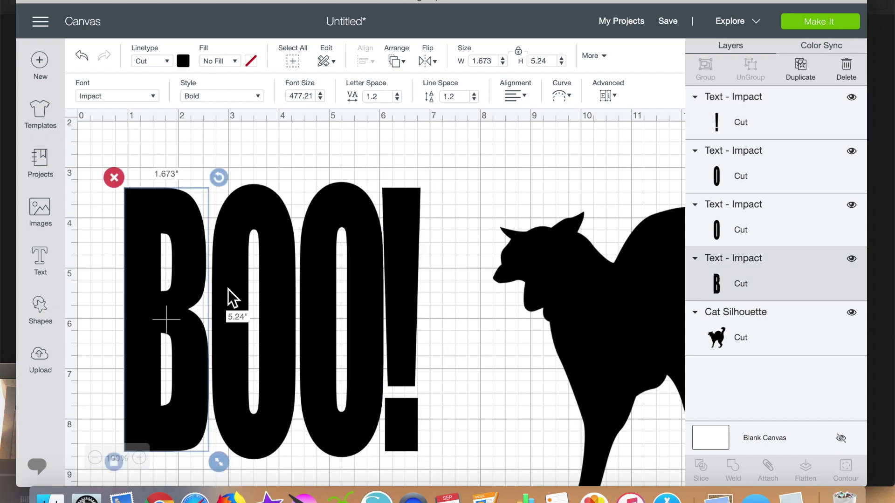
{"action": "key", "text": "Right"}
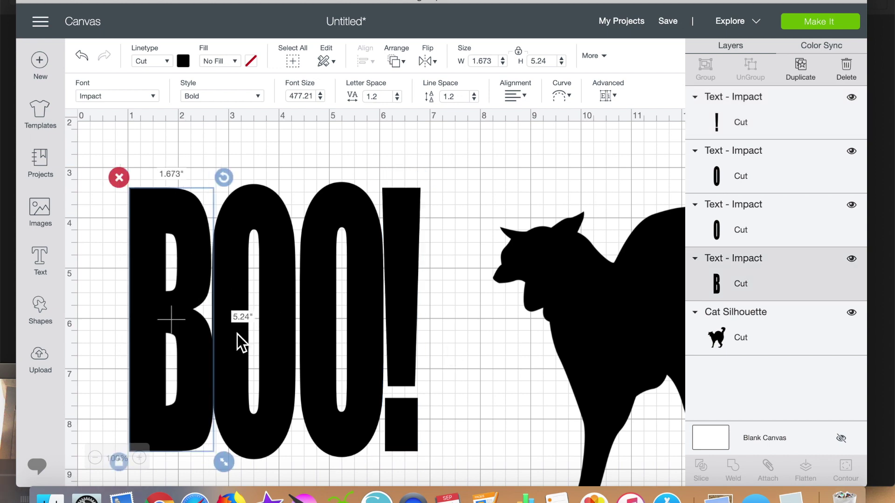
Fine-tune the second O and exclamation mark slightly left, then deselect the letters.
{"action": "left_click", "coordinate": [288, 353]}
{"action": "left_click", "coordinate": [321, 362]}
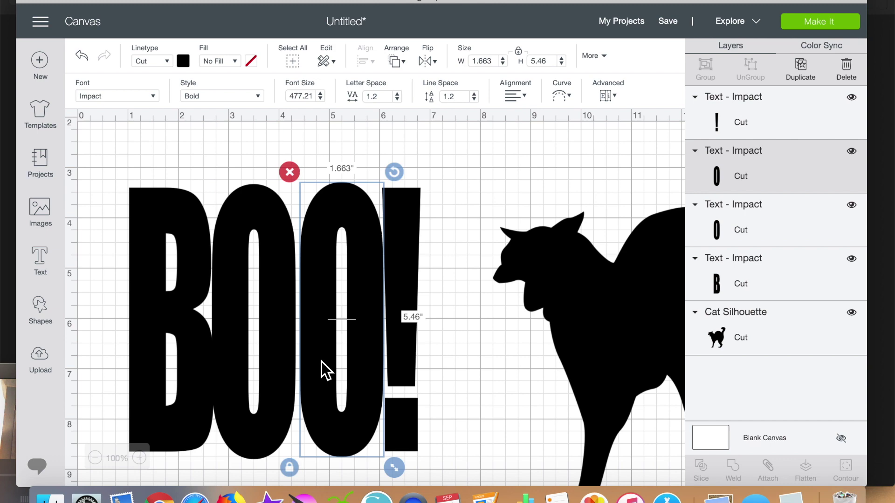
{"action": "key", "text": "Left"}
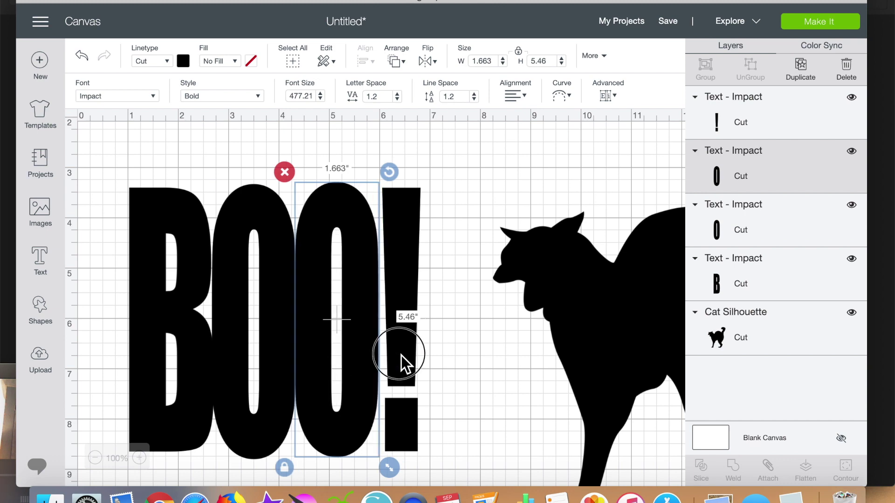
{"action": "left_click", "coordinate": [401, 355]}
{"action": "key", "text": "Left"}
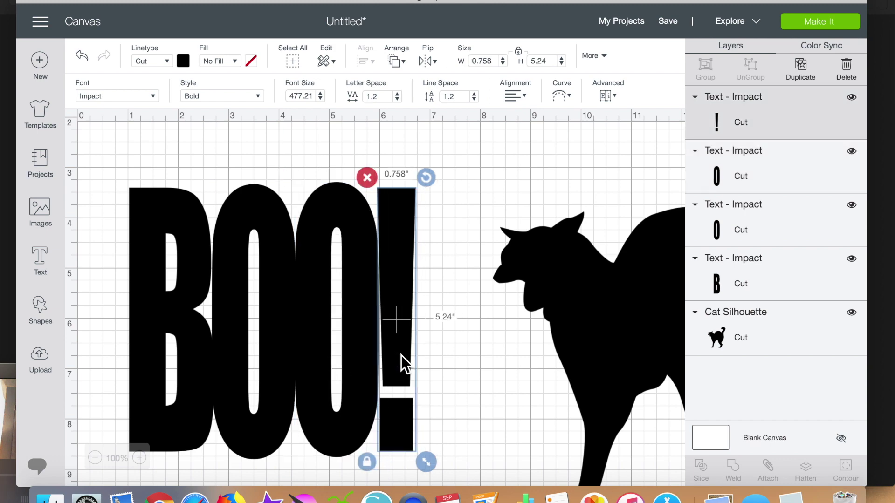
{"action": "left_click", "coordinate": [492, 294]}
Shrink the cat silhouette to about 3.78 by 4.46 inches beside BOO!
{"action": "left_click", "coordinate": [574, 299]}
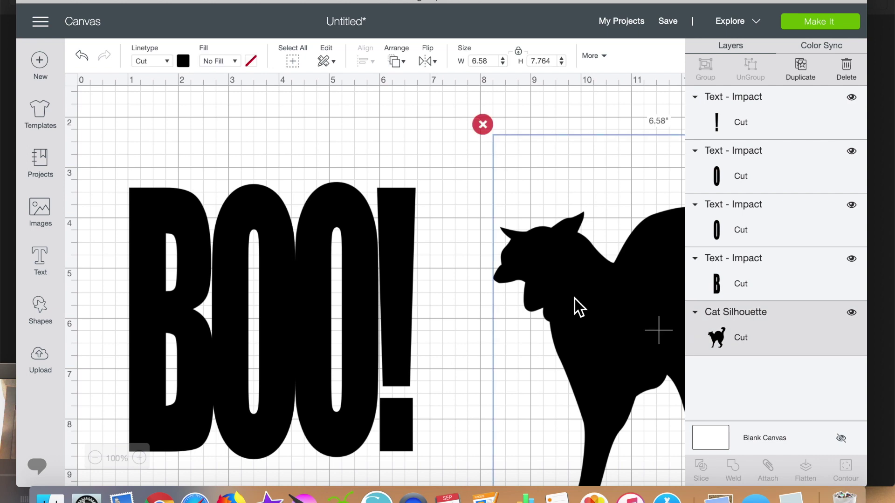
{"action": "scroll", "coordinate": [545, 253], "scroll_direction": "down", "scroll_amount": 3}
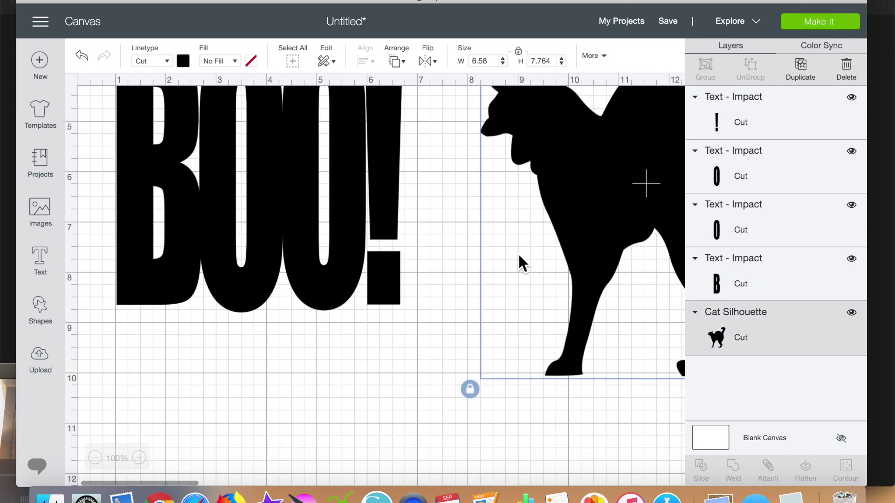
{"action": "scroll", "coordinate": [519, 258], "scroll_direction": "right", "scroll_amount": 5}
{"action": "scroll", "coordinate": [420, 301], "scroll_direction": "right", "scroll_amount": 2}
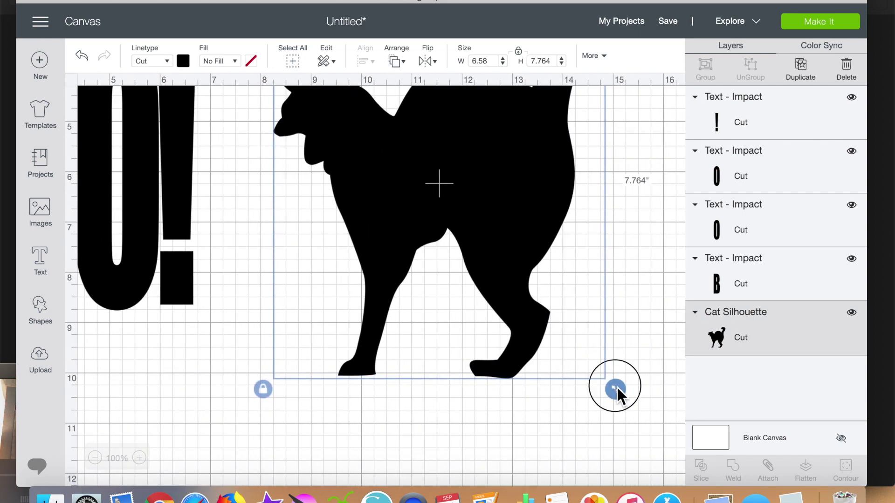
{"action": "left_click_drag", "start_coordinate": [615, 389], "coordinate": [448, 223]}
{"action": "scroll", "coordinate": [324, 311], "scroll_direction": "left", "scroll_amount": 3}
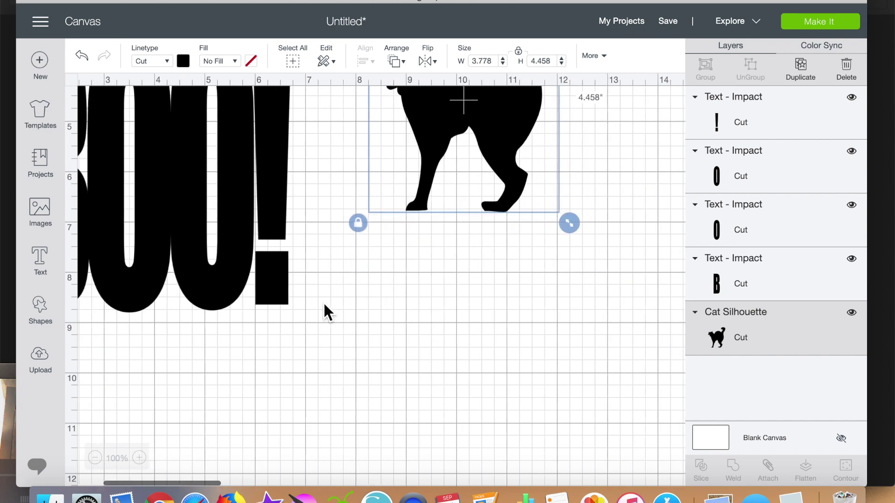
{"action": "scroll", "coordinate": [324, 304], "scroll_direction": "left", "scroll_amount": 2}
{"action": "scroll", "coordinate": [324, 304], "scroll_direction": "up", "scroll_amount": 3}
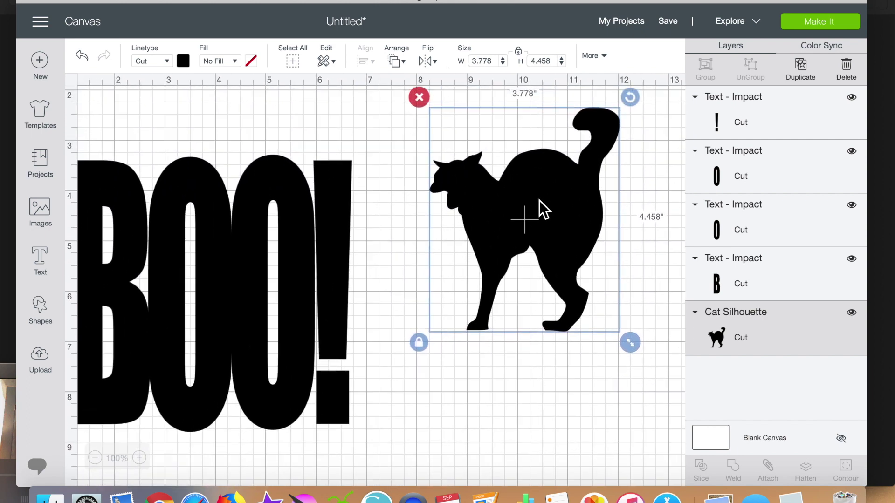
{"action": "scroll", "coordinate": [540, 200], "scroll_direction": "left", "scroll_amount": 2}
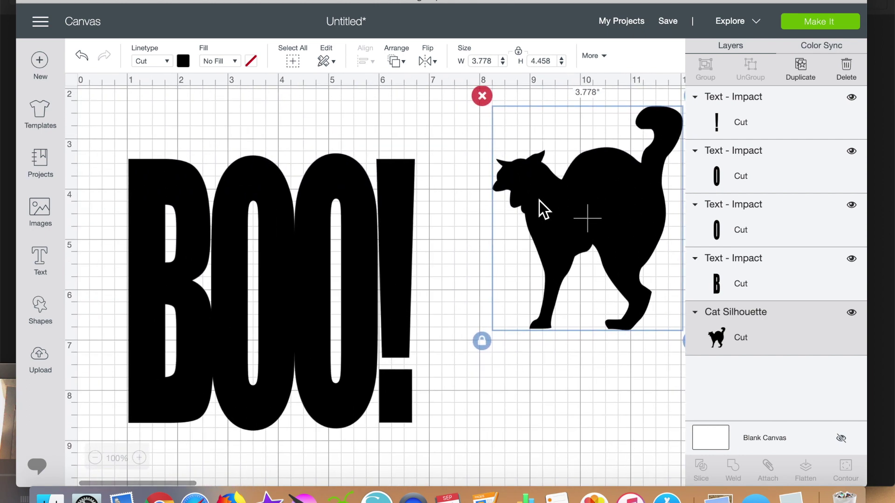
Make the cat orange and bring it in front of the letters.
{"action": "left_click", "coordinate": [188, 61]}
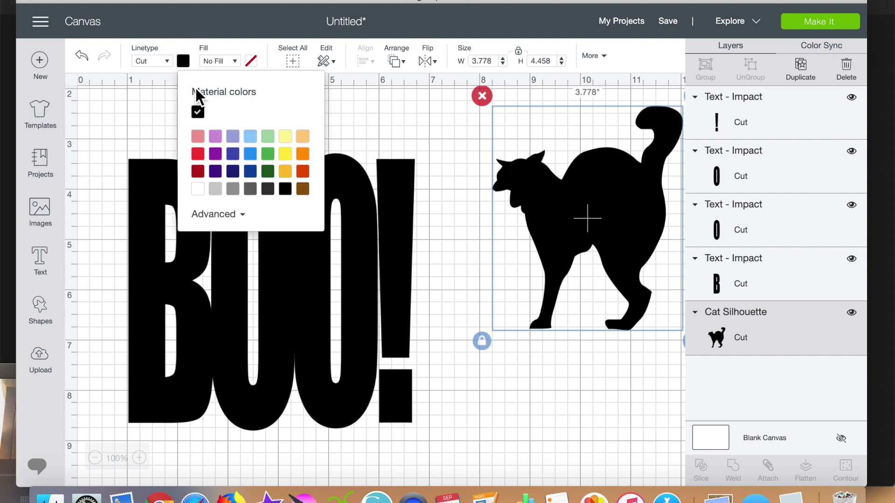
{"action": "left_click", "coordinate": [302, 154]}
{"action": "mouse_move", "coordinate": [562, 209]}
{"action": "left_mouse_down"}
{"action": "mouse_move", "coordinate": [363, 253]}
{"action": "mouse_move", "coordinate": [461, 263]}
{"action": "left_mouse_up"}
{"action": "right_click", "coordinate": [462, 264]}
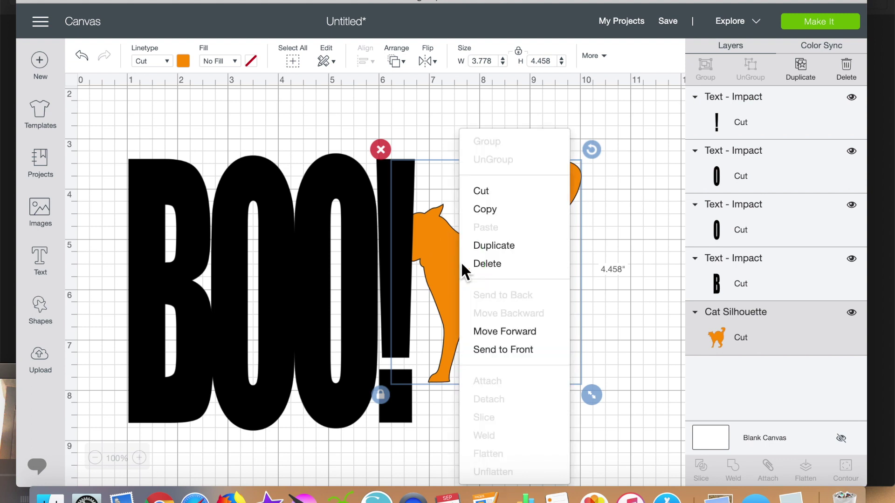
{"action": "left_click", "coordinate": [480, 349]}
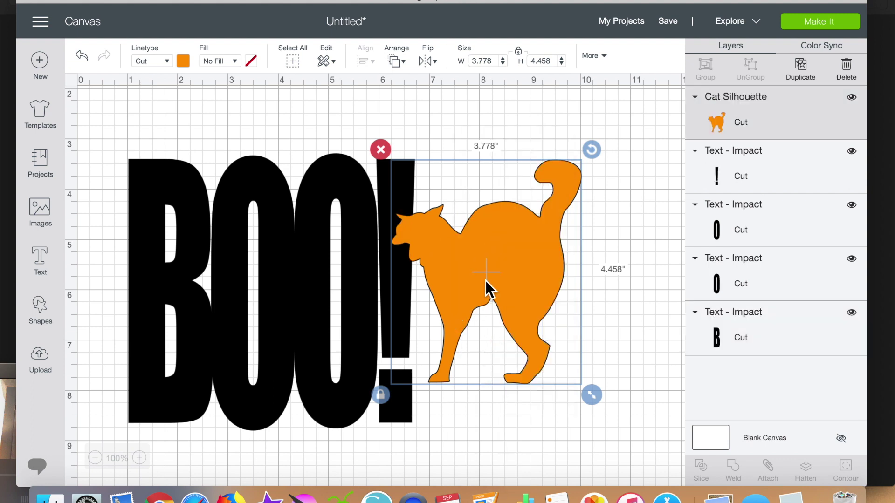
Place the cat over BOO! and resize it freely to about 3.67 by 4.40 inches.
{"action": "left_click_drag", "start_coordinate": [485, 283], "coordinate": [266, 288]}
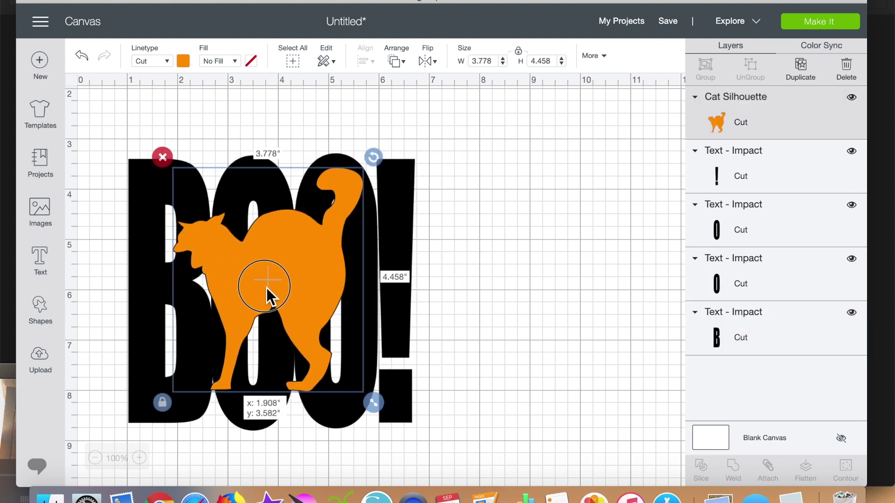
{"action": "left_click", "coordinate": [160, 404]}
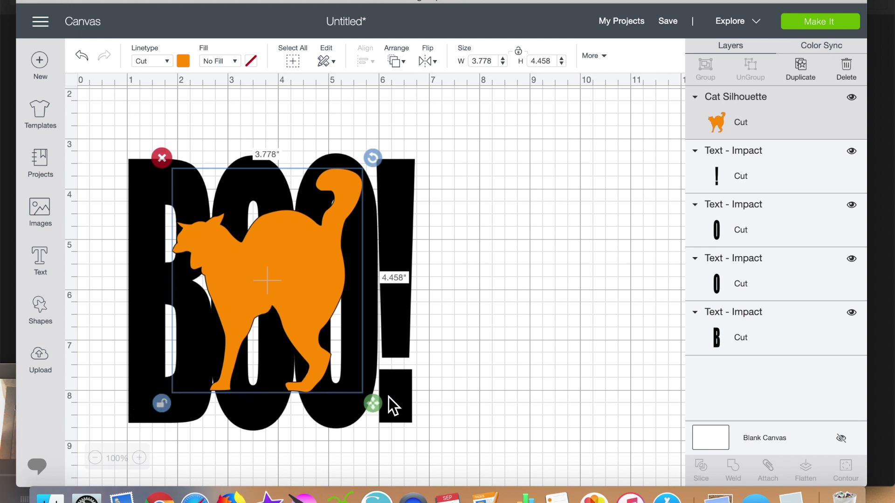
{"action": "left_click_drag", "start_coordinate": [374, 403], "coordinate": [380, 417]}
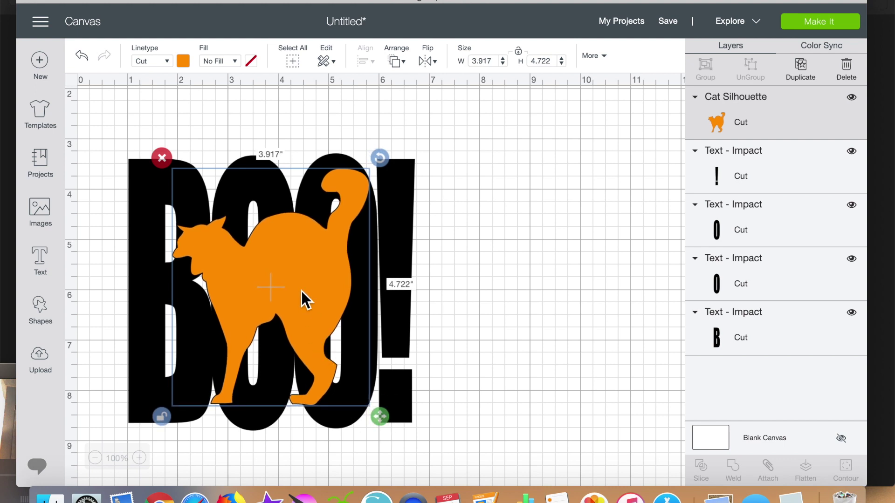
{"action": "left_click_drag", "start_coordinate": [302, 291], "coordinate": [307, 295]}
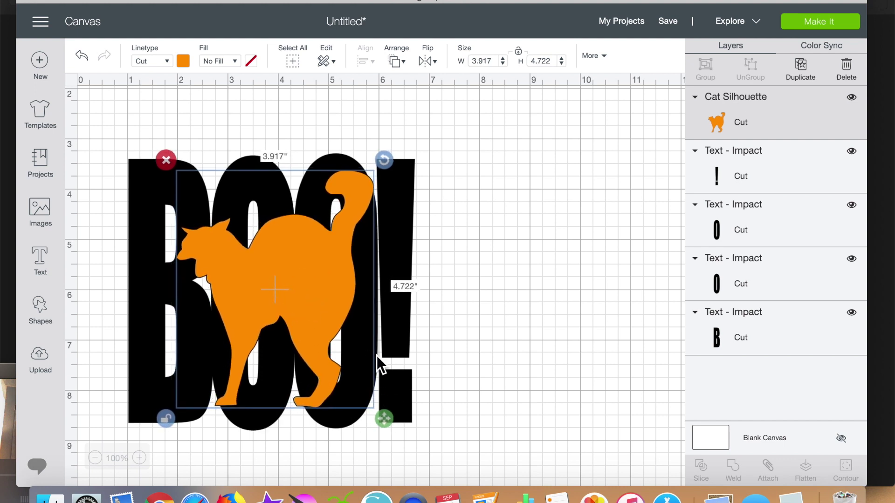
{"action": "left_click_drag", "start_coordinate": [387, 415], "coordinate": [371, 403]}
{"action": "left_click_drag", "start_coordinate": [303, 288], "coordinate": [307, 288]}
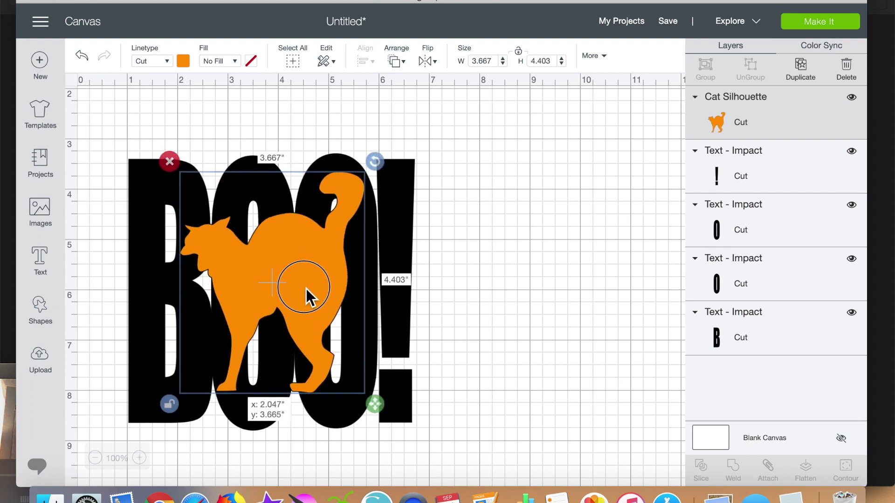
{"action": "left_click_drag", "start_coordinate": [306, 289], "coordinate": [306, 289]}
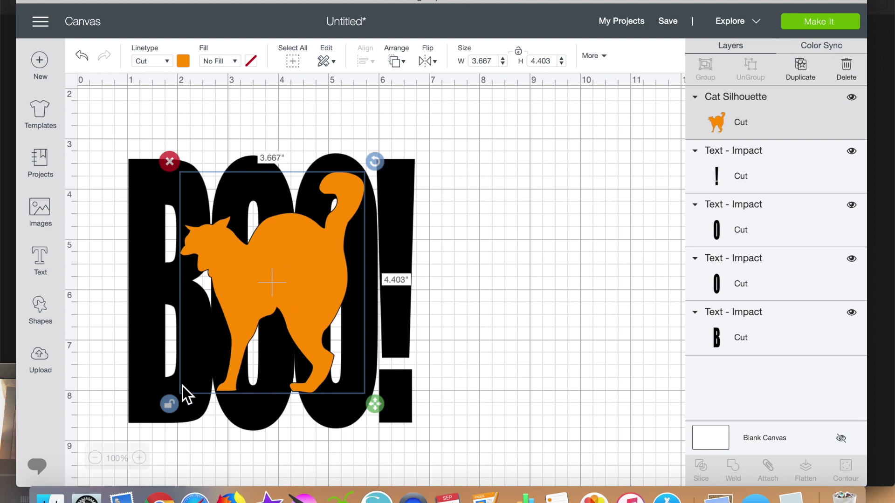
{"action": "left_click", "coordinate": [171, 405]}
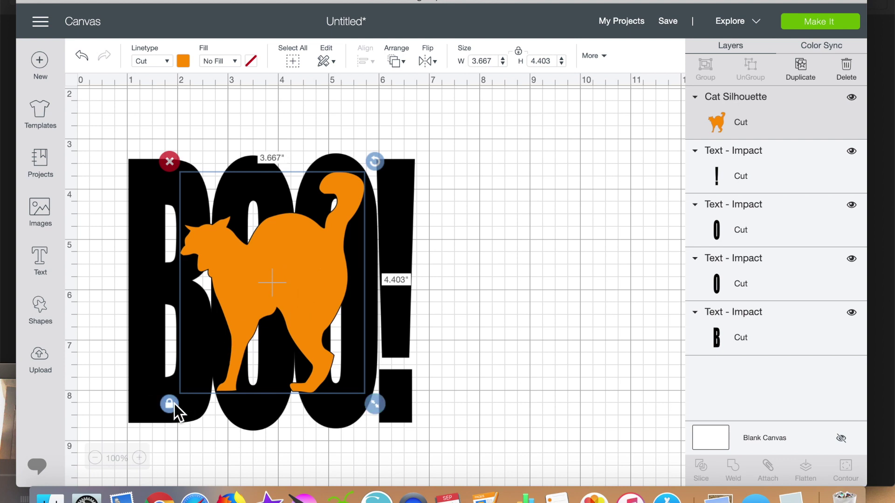
{"action": "left_click", "coordinate": [450, 169]}
Select everything and shift the whole design to the right.
{"action": "left_click", "coordinate": [295, 67]}
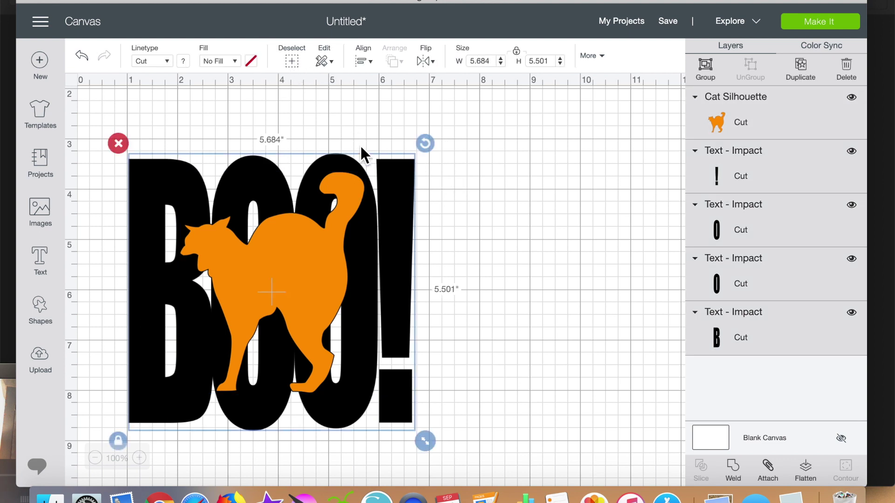
{"action": "left_click_drag", "start_coordinate": [313, 241], "coordinate": [405, 230]}
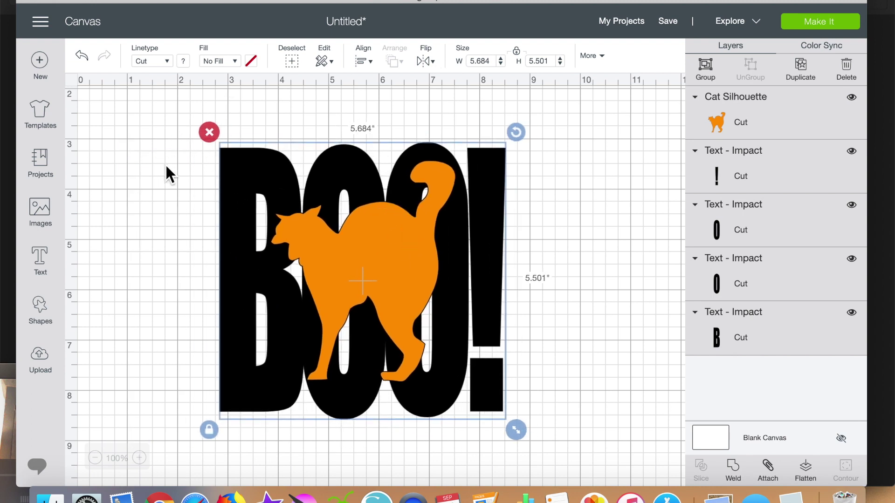
{"action": "left_click", "coordinate": [141, 162]}
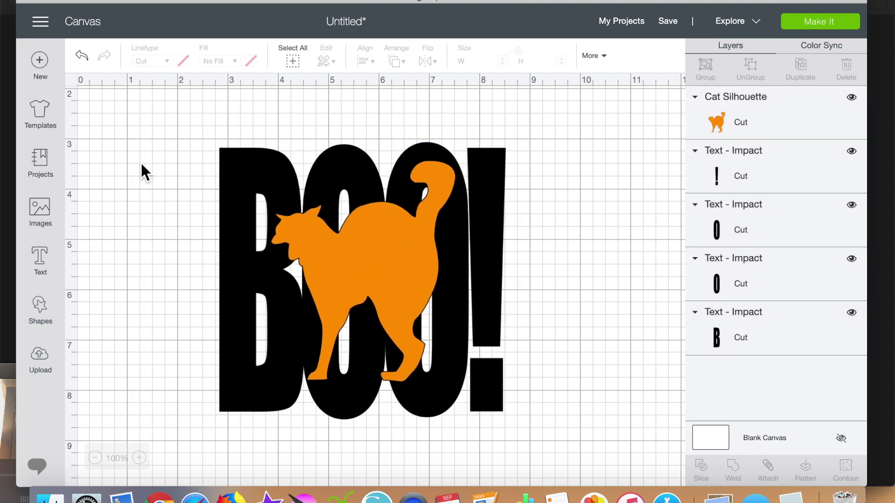
Move the cat off the letters and weld the BOO! letters into one shape.
{"action": "mouse_move", "coordinate": [331, 251]}
{"action": "left_mouse_down"}
{"action": "mouse_move", "coordinate": [385, 252]}
{"action": "mouse_move", "coordinate": [576, 203]}
{"action": "left_mouse_up"}
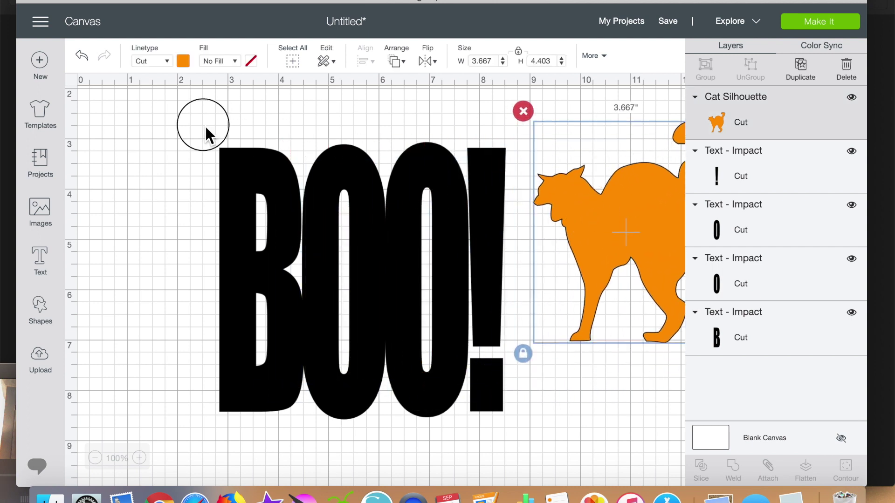
{"action": "left_click_drag", "start_coordinate": [203, 124], "coordinate": [510, 416]}
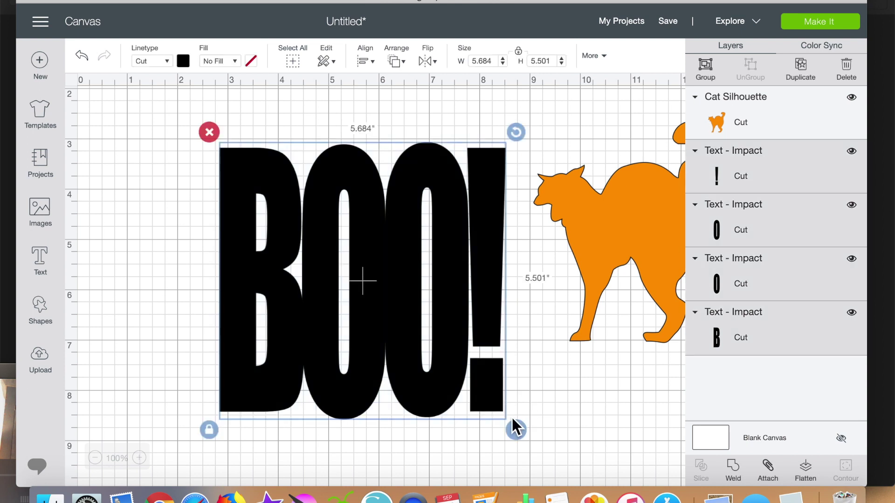
{"action": "left_click", "coordinate": [738, 465]}
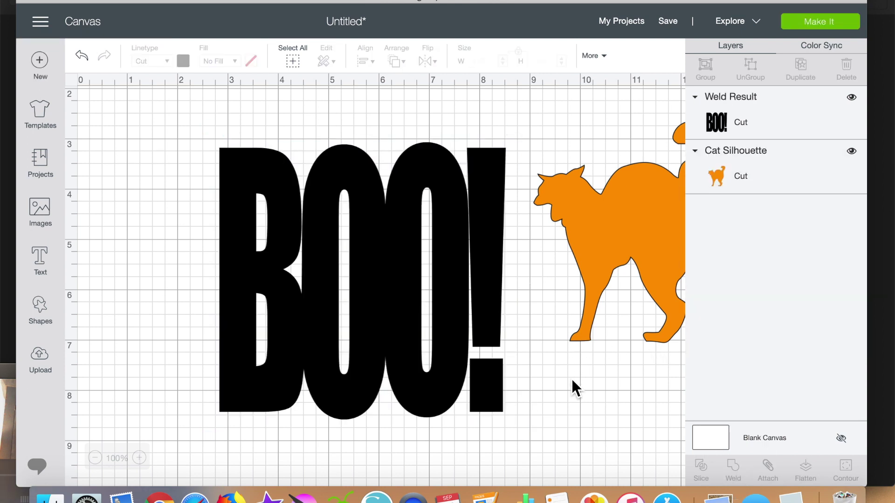
Bring the orange cat in front of welded BOO!, centre it over the letters, and select both.
{"action": "left_click_drag", "start_coordinate": [630, 213], "coordinate": [574, 228]}
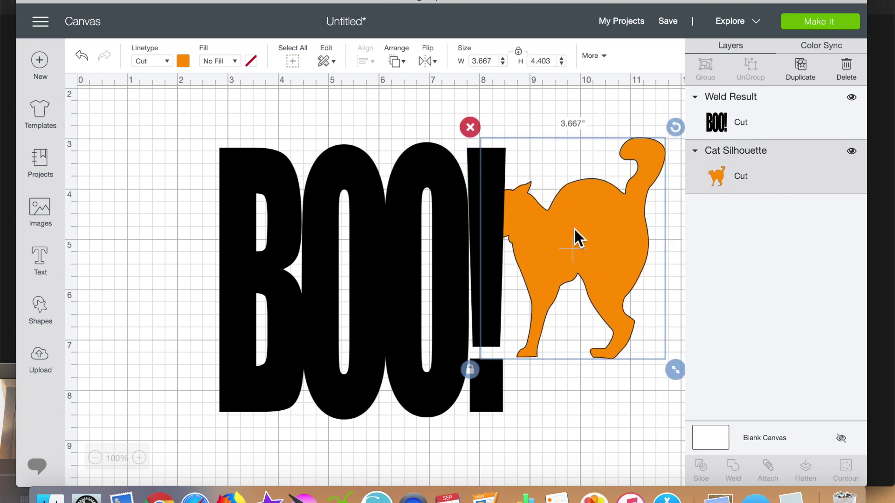
{"action": "right_click", "coordinate": [575, 233]}
{"action": "left_click", "coordinate": [595, 348]}
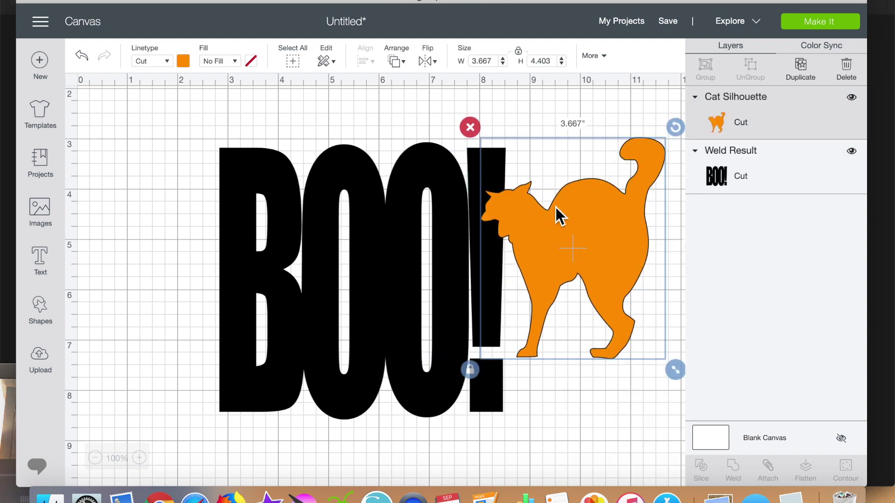
{"action": "mouse_move", "coordinate": [556, 207]}
{"action": "left_mouse_down"}
{"action": "mouse_move", "coordinate": [391, 209]}
{"action": "mouse_move", "coordinate": [344, 214]}
{"action": "mouse_move", "coordinate": [344, 224]}
{"action": "left_mouse_up"}
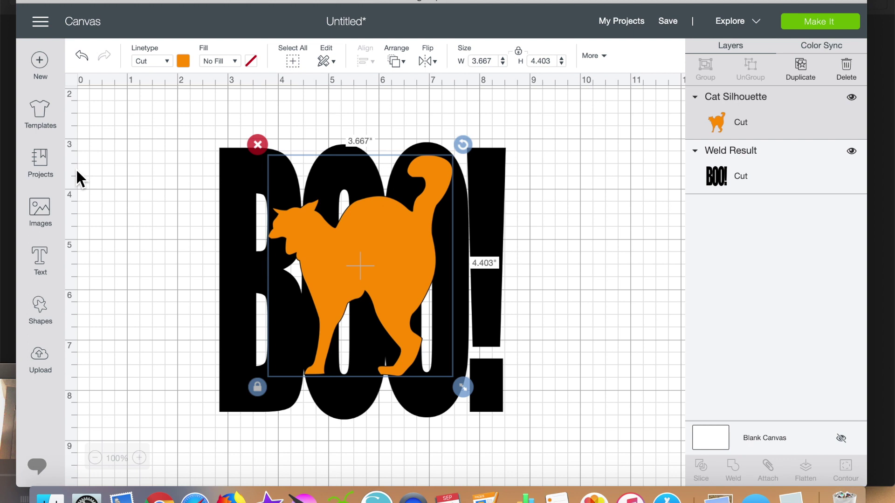
{"action": "left_click", "coordinate": [131, 222]}
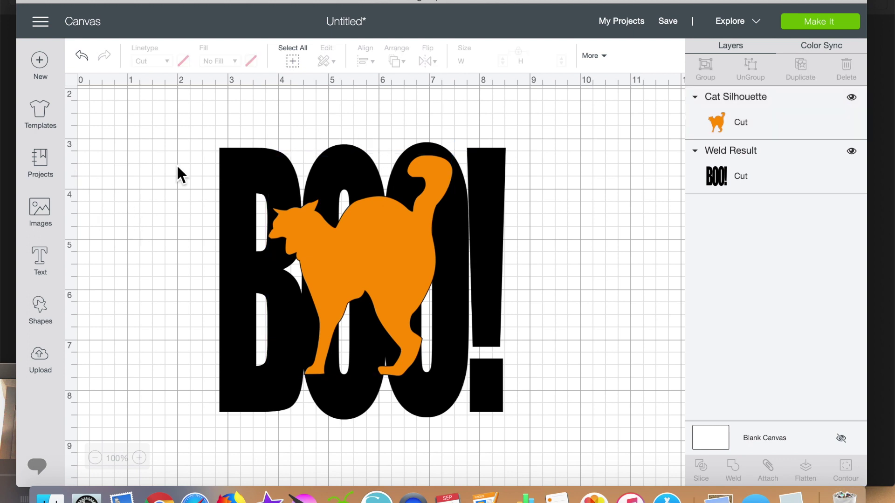
{"action": "left_click", "coordinate": [296, 62]}
Slice the cat out of BOO! and delete the leftover cat pieces.
{"action": "left_click", "coordinate": [702, 465]}
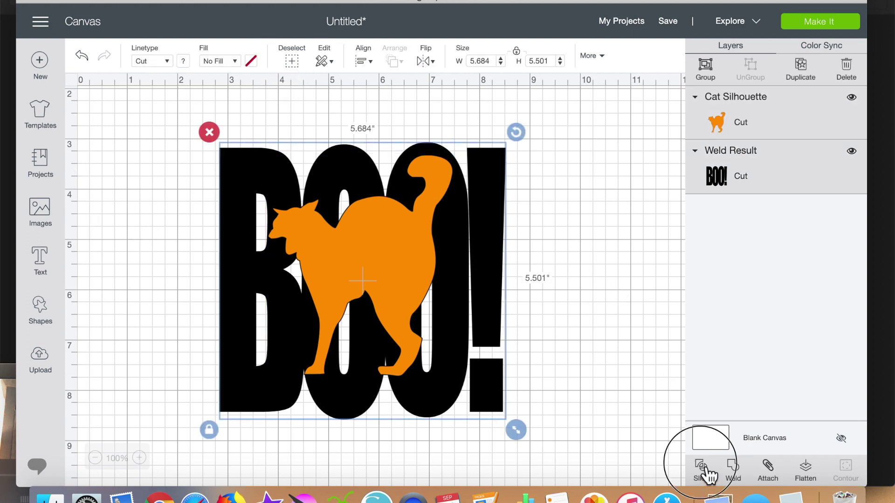
{"action": "left_click_drag", "start_coordinate": [365, 252], "coordinate": [624, 269]}
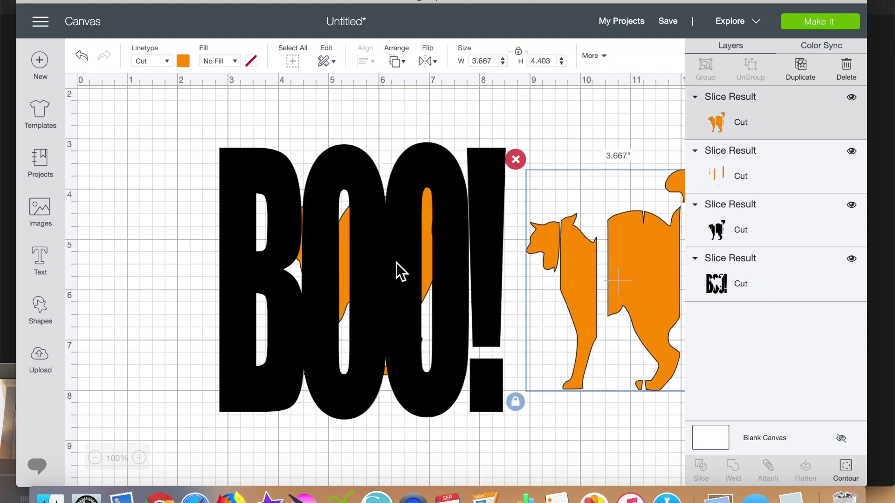
{"action": "left_click_drag", "start_coordinate": [343, 268], "coordinate": [591, 270]}
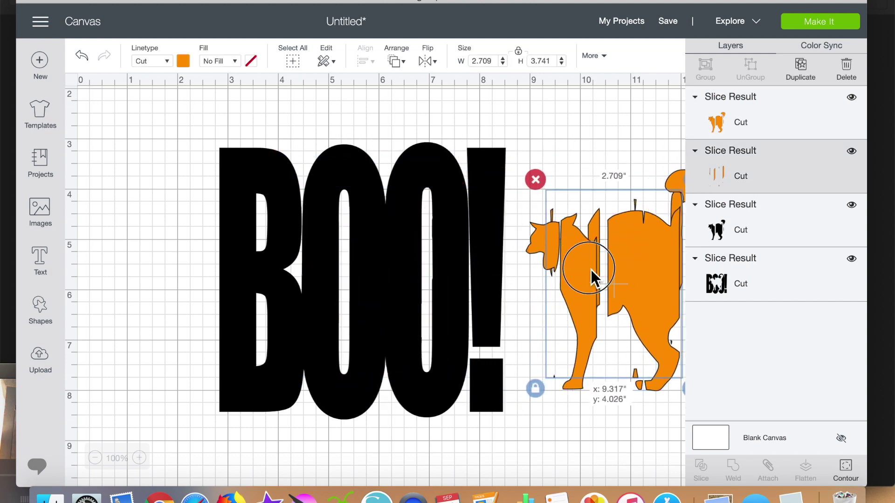
{"action": "left_click", "coordinate": [539, 179]}
{"action": "mouse_move", "coordinate": [365, 274]}
{"action": "left_mouse_down"}
{"action": "mouse_move", "coordinate": [615, 304]}
{"action": "mouse_move", "coordinate": [641, 315]}
{"action": "left_mouse_up"}
{"action": "left_click", "coordinate": [530, 187]}
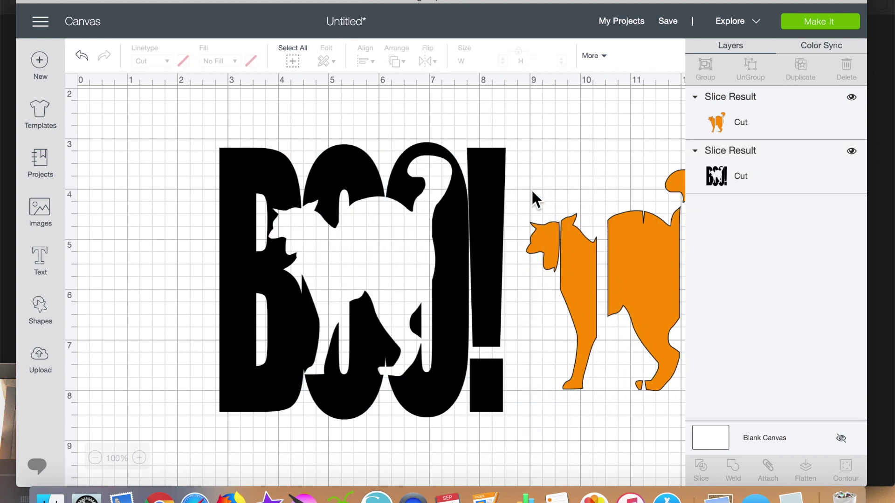
{"action": "left_click", "coordinate": [559, 229]}
{"action": "left_click", "coordinate": [517, 161]}
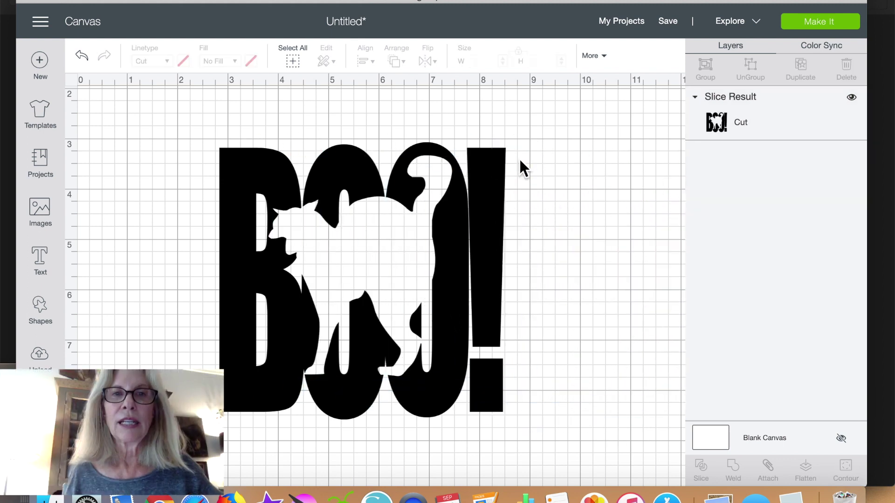
{"action": "scroll", "coordinate": [571, 250], "scroll_direction": "right", "scroll_amount": 2}
{"action": "scroll", "coordinate": [572, 249], "scroll_direction": "right", "scroll_amount": 2}
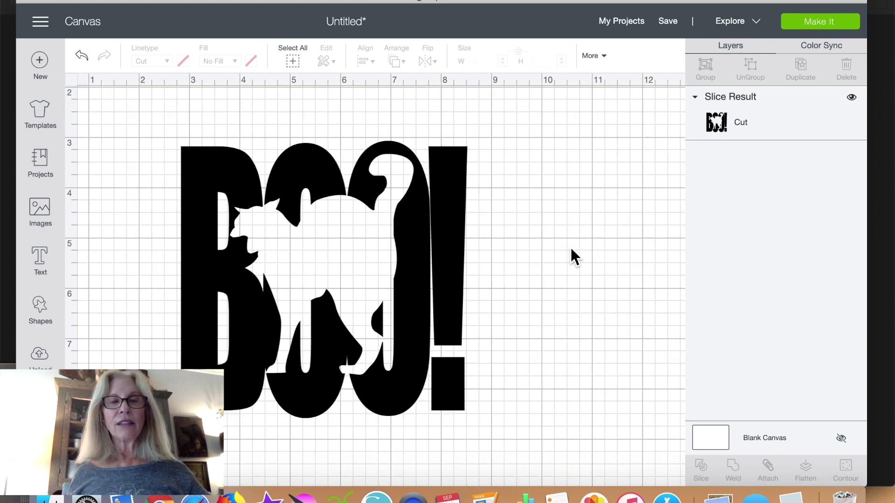